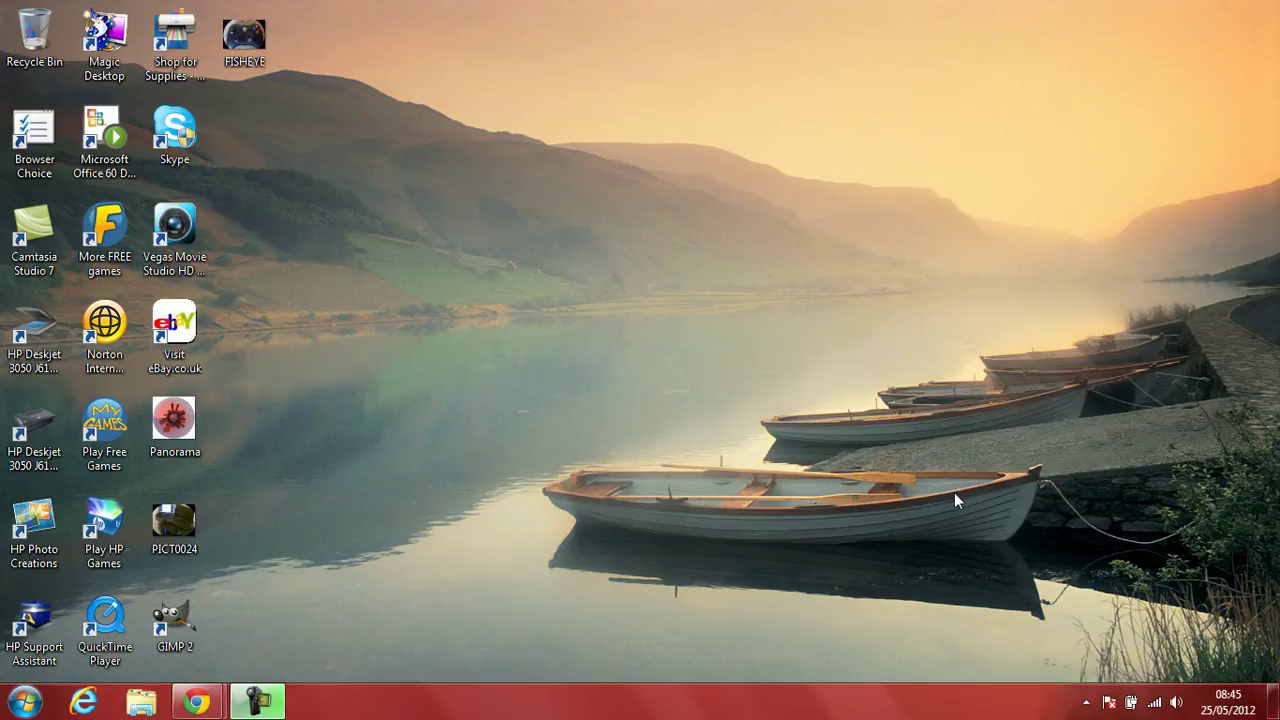
# Preview the finished fisheye example, launch GIMP 2, and lower the airbrush opacity to 10.4.
pyautogui.doubleClick(250, 40)
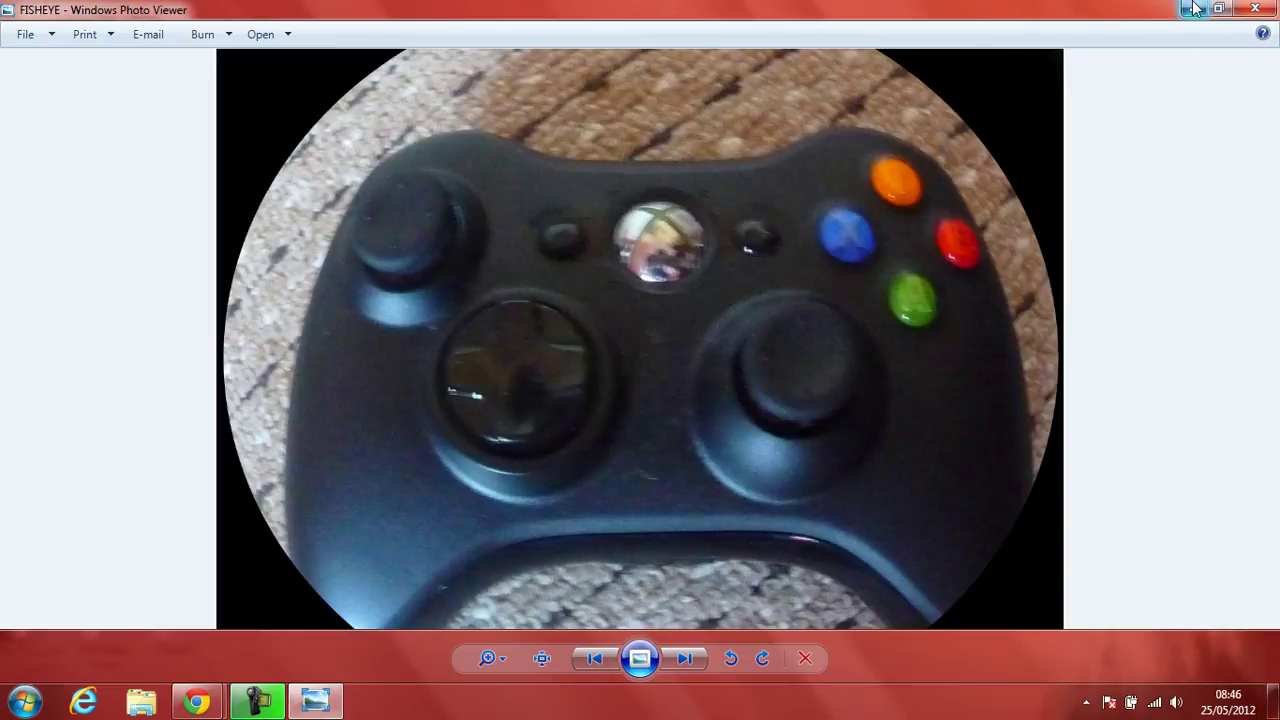
pyautogui.click(1255, 9)
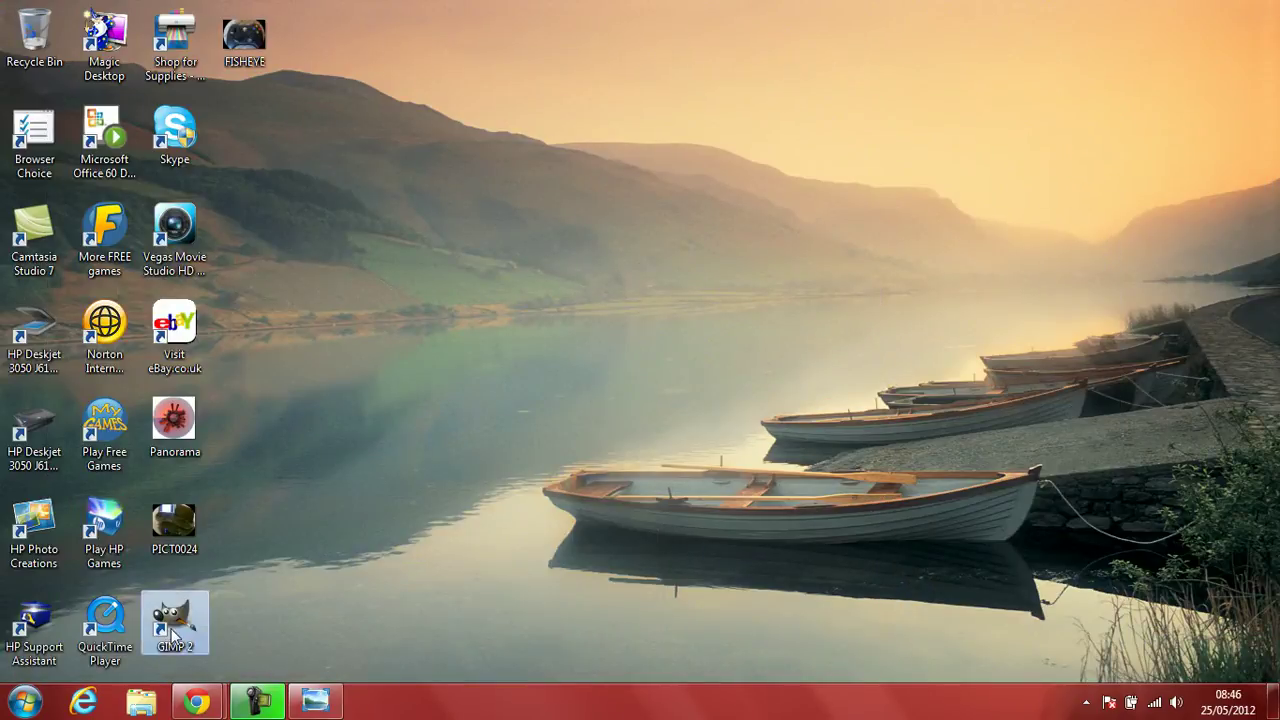
pyautogui.click(176, 627)
pyautogui.doubleClick(176, 627)
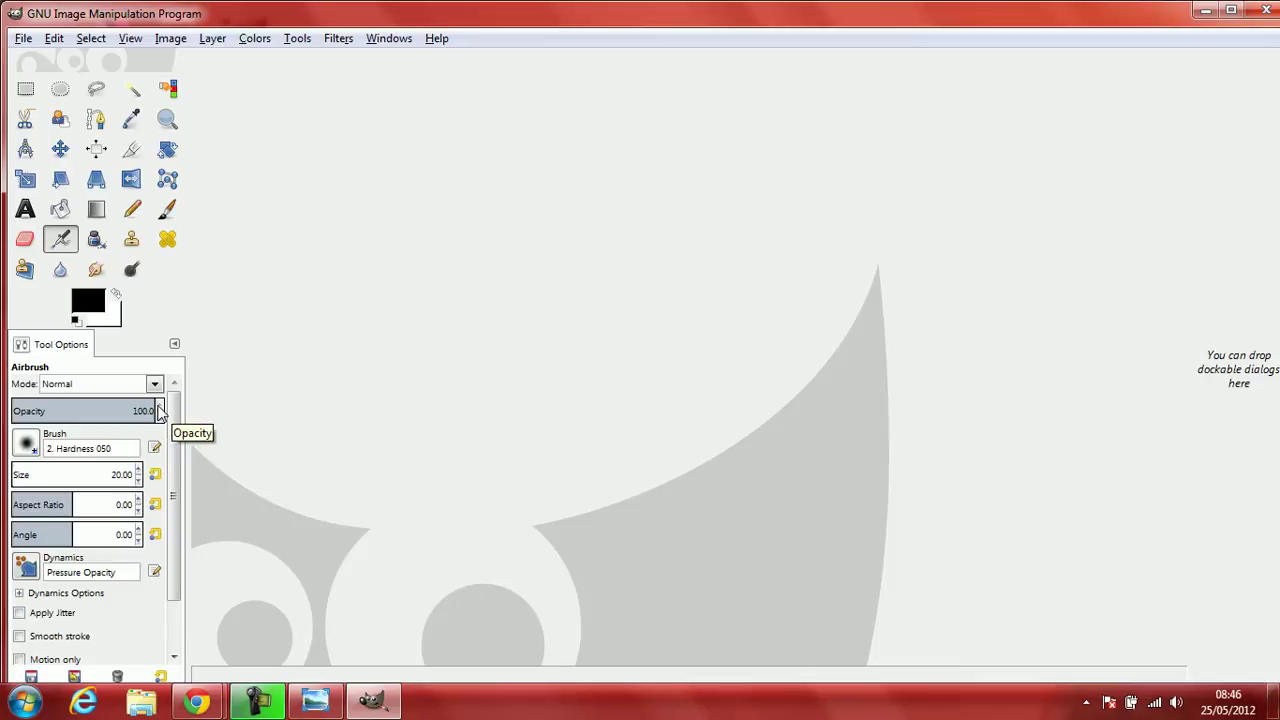
pyautogui.doubleClick(150, 411)
pyautogui.moveTo(150, 411); pyautogui.dragTo(26, 411)
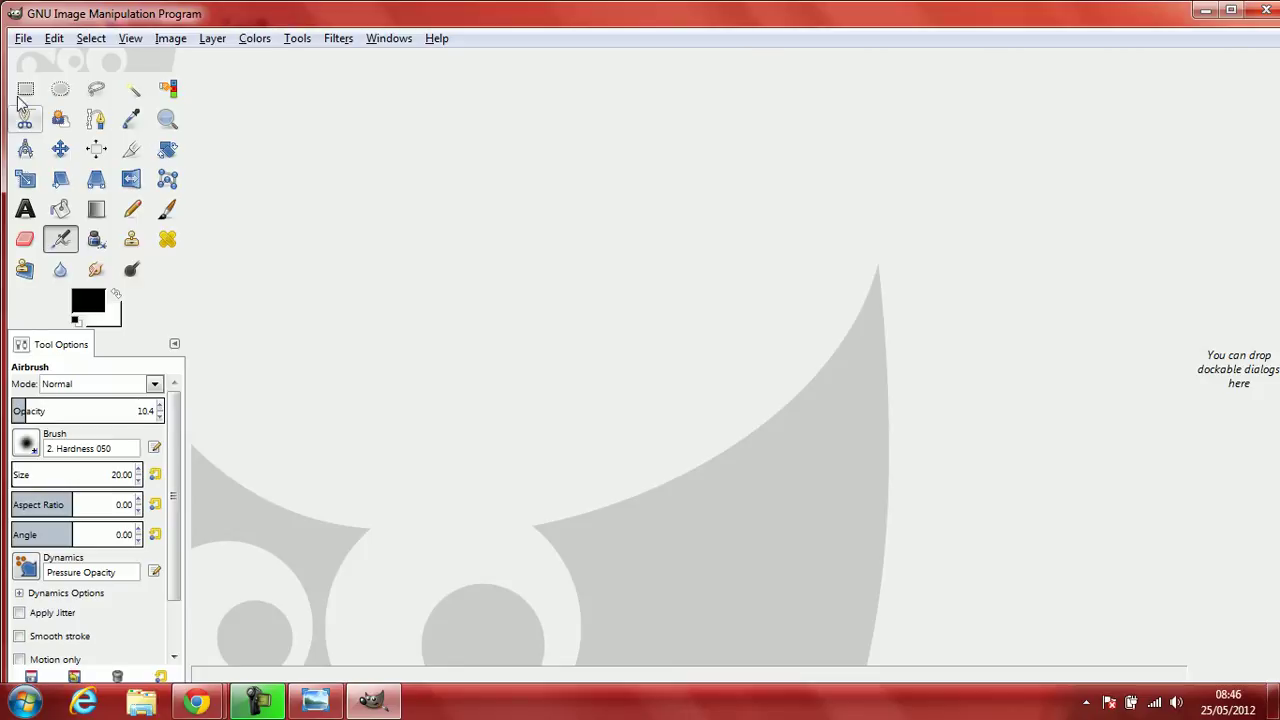
# Open the controller photo P1020190.JPG from SD Card (F:) > DCIM > 102_PANA.
pyautogui.click(23, 38)
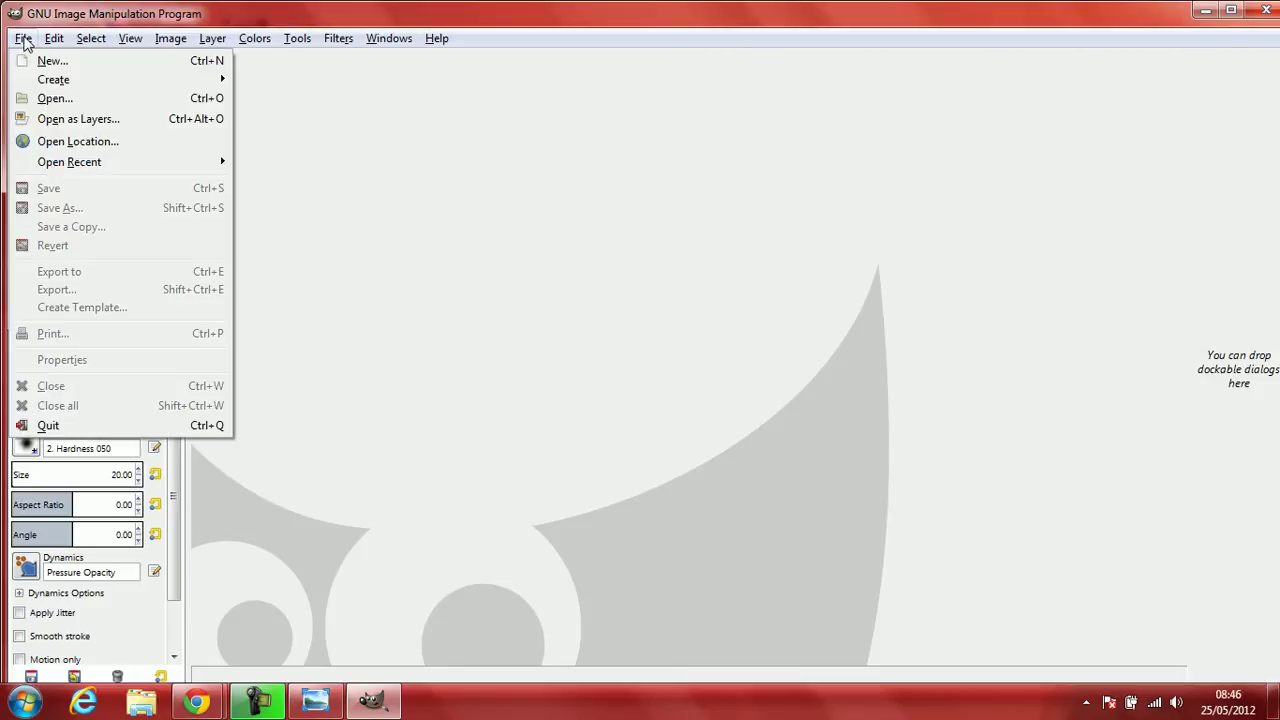
pyautogui.click(55, 99)
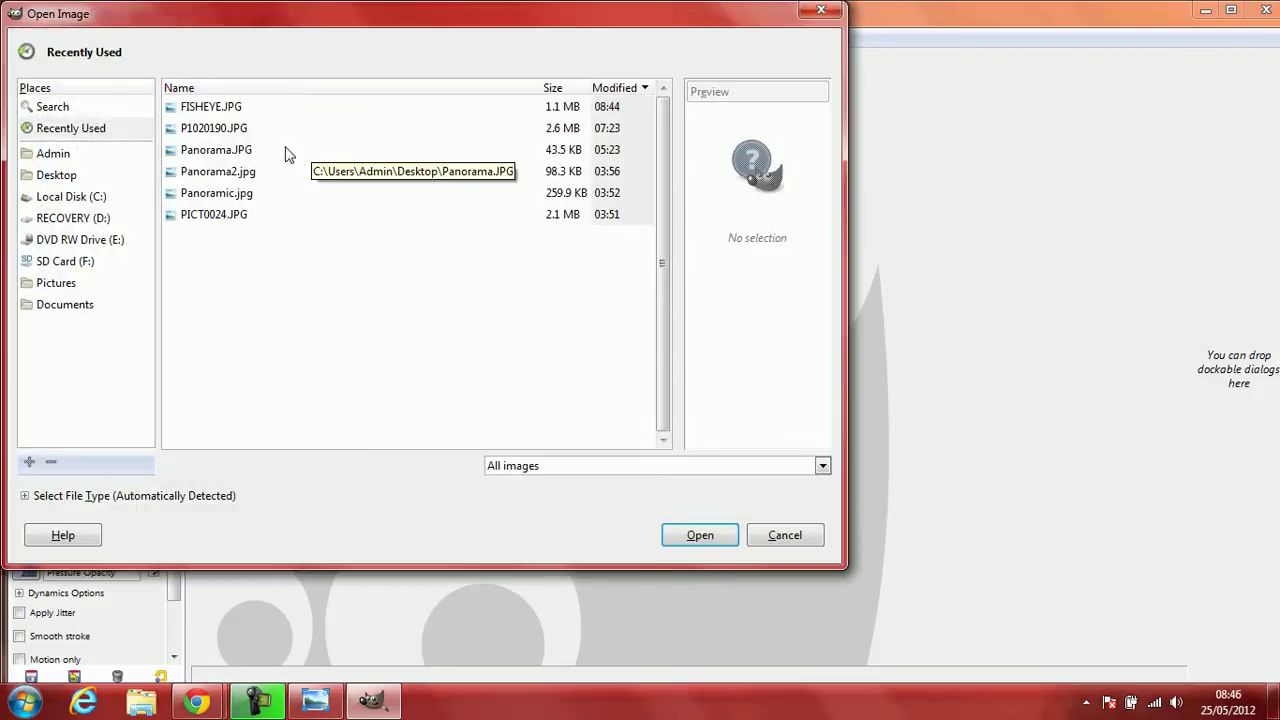
pyautogui.click(87, 263)
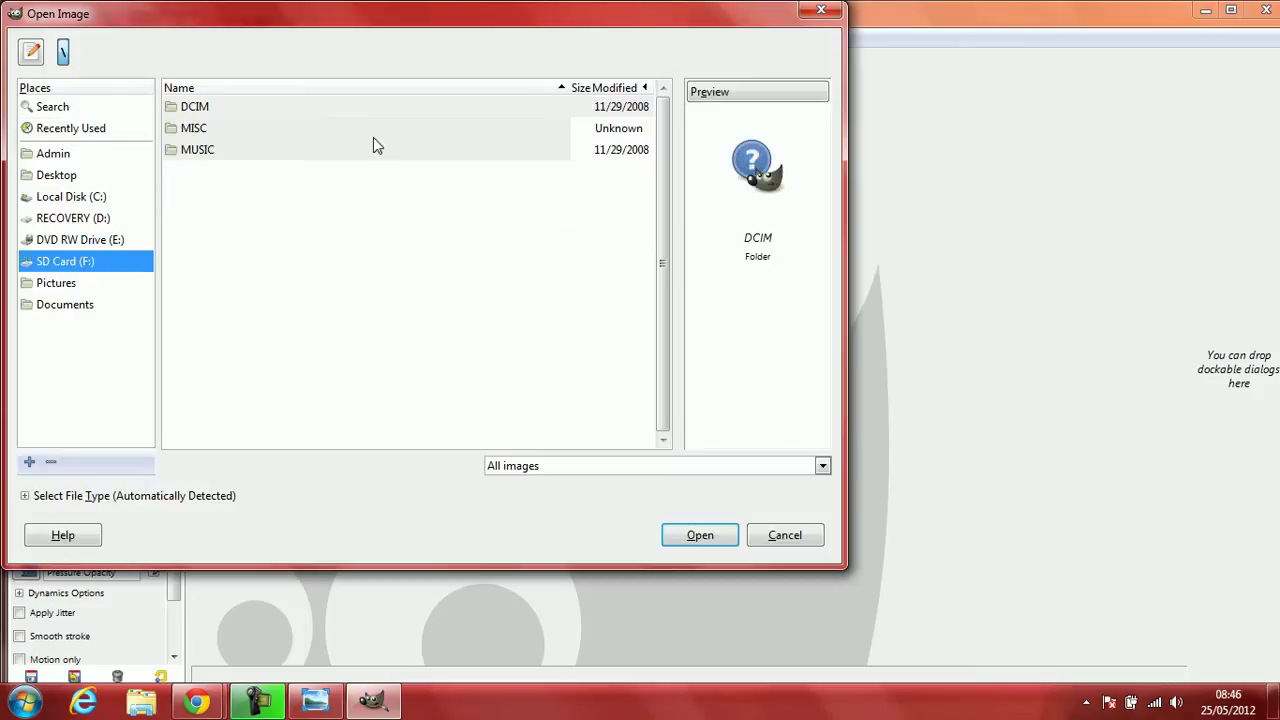
pyautogui.doubleClick(262, 106)
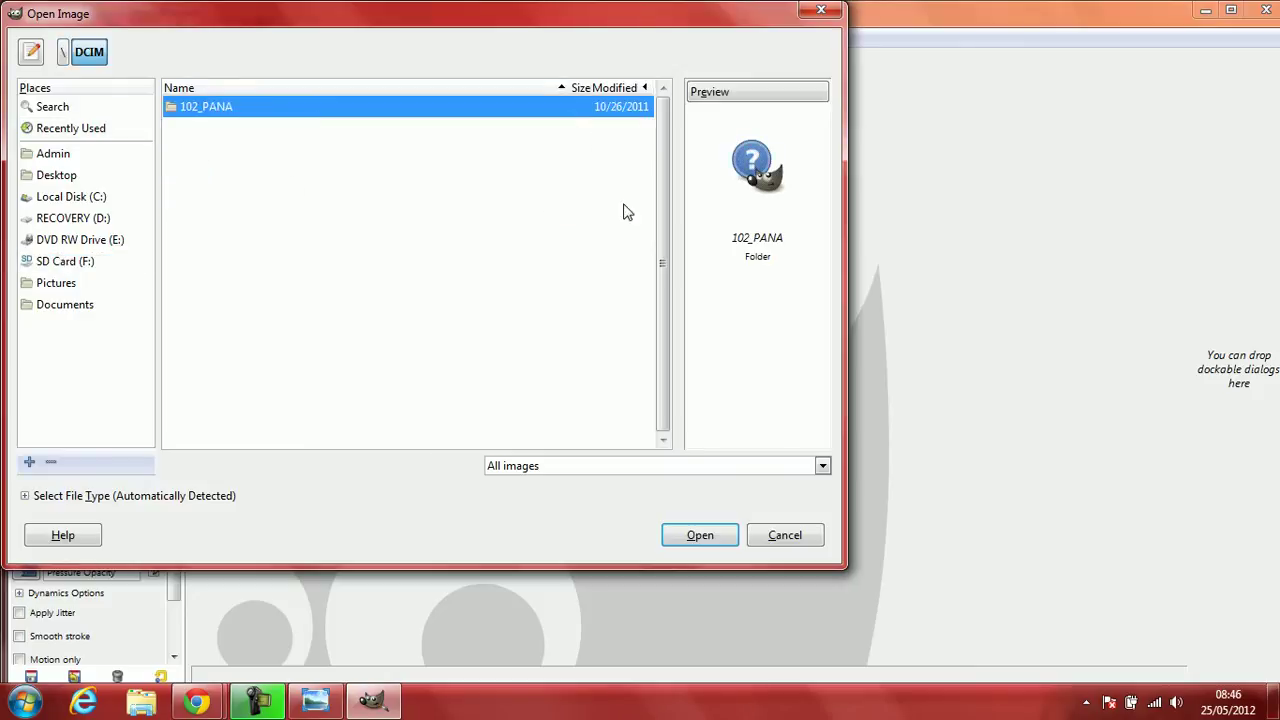
pyautogui.doubleClick(588, 117)
pyautogui.moveTo(662, 172); pyautogui.dragTo(657, 443)
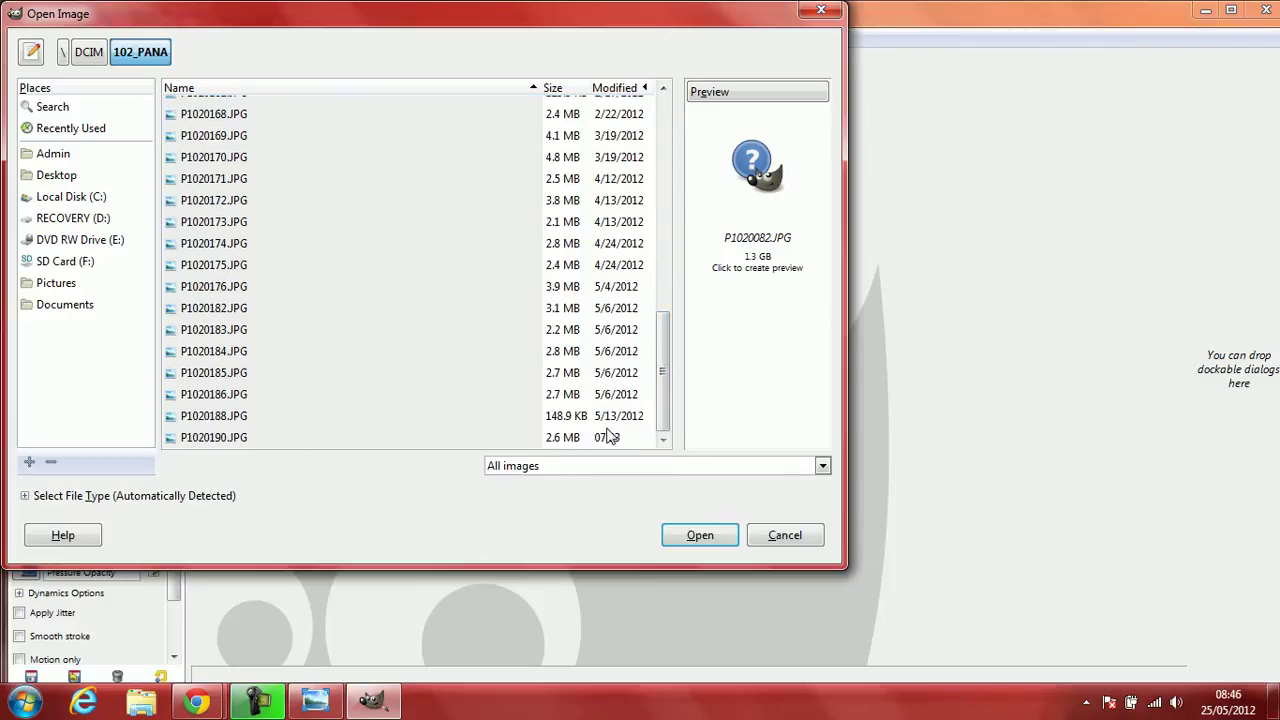
pyautogui.click(610, 437)
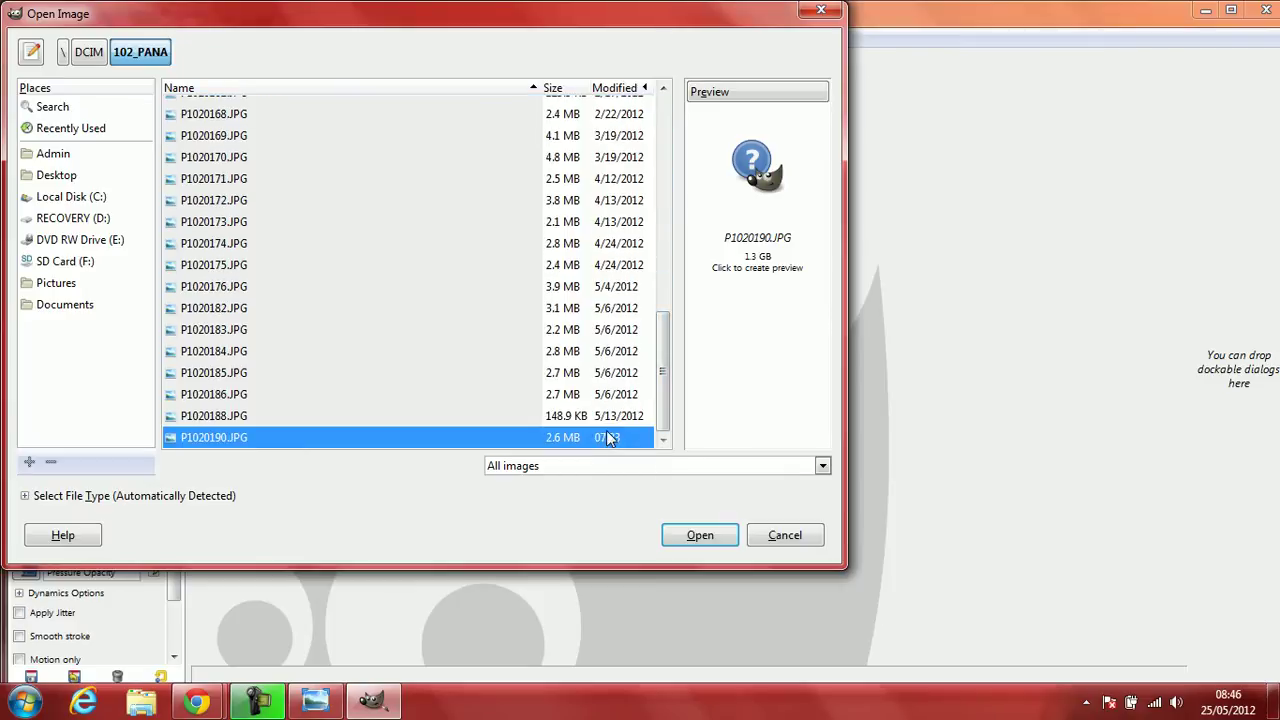
pyautogui.click(686, 536)
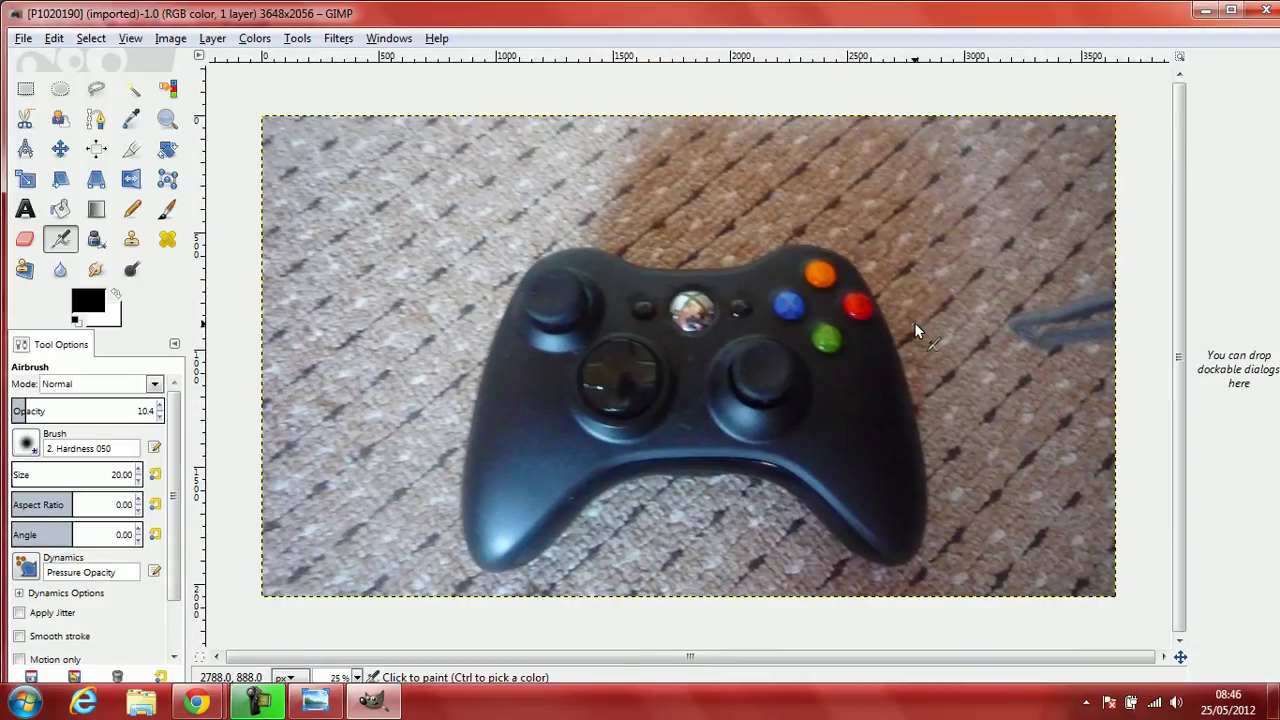
# Zoom out to 12.5%, then back in to 18.2% to see the whole photo.
pyautogui.press('-')
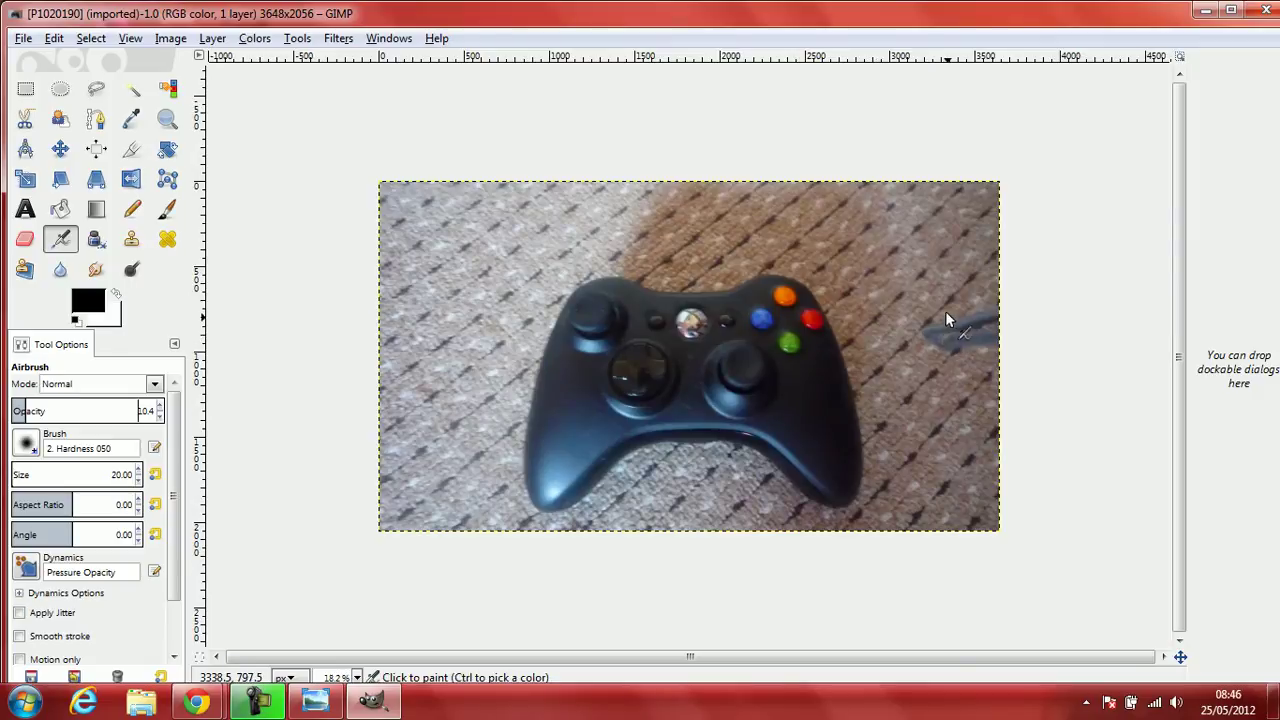
pyautogui.press('-')
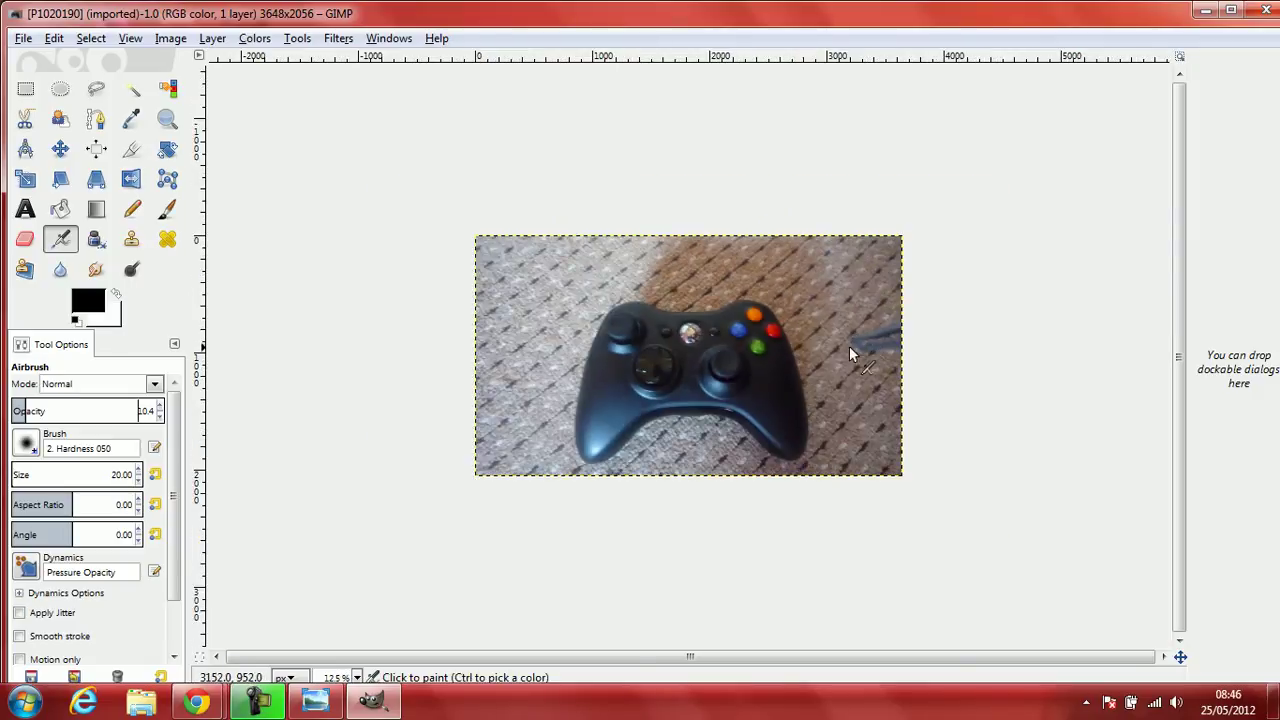
pyautogui.press('+')
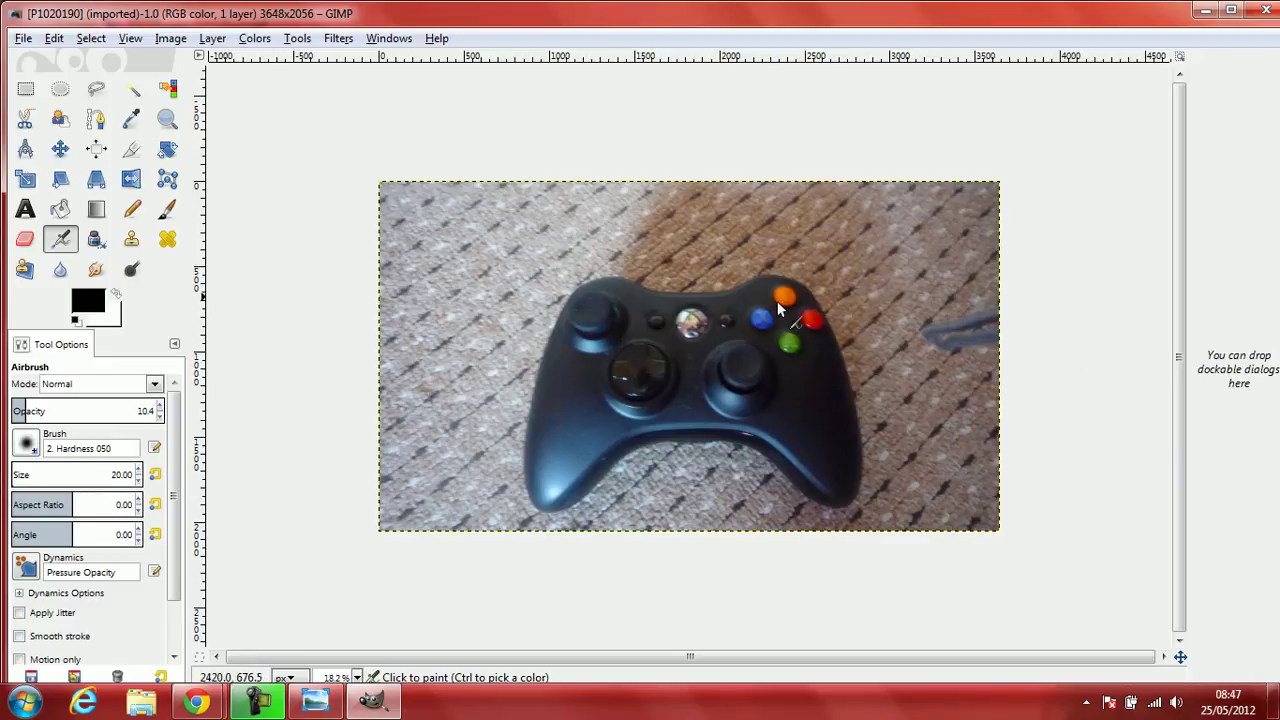
# Apply the Lens Distortion filter with Main 100, Edge 100 and Zoom about 51.2.
pyautogui.click(403, 38)
pyautogui.moveTo(385, 166)
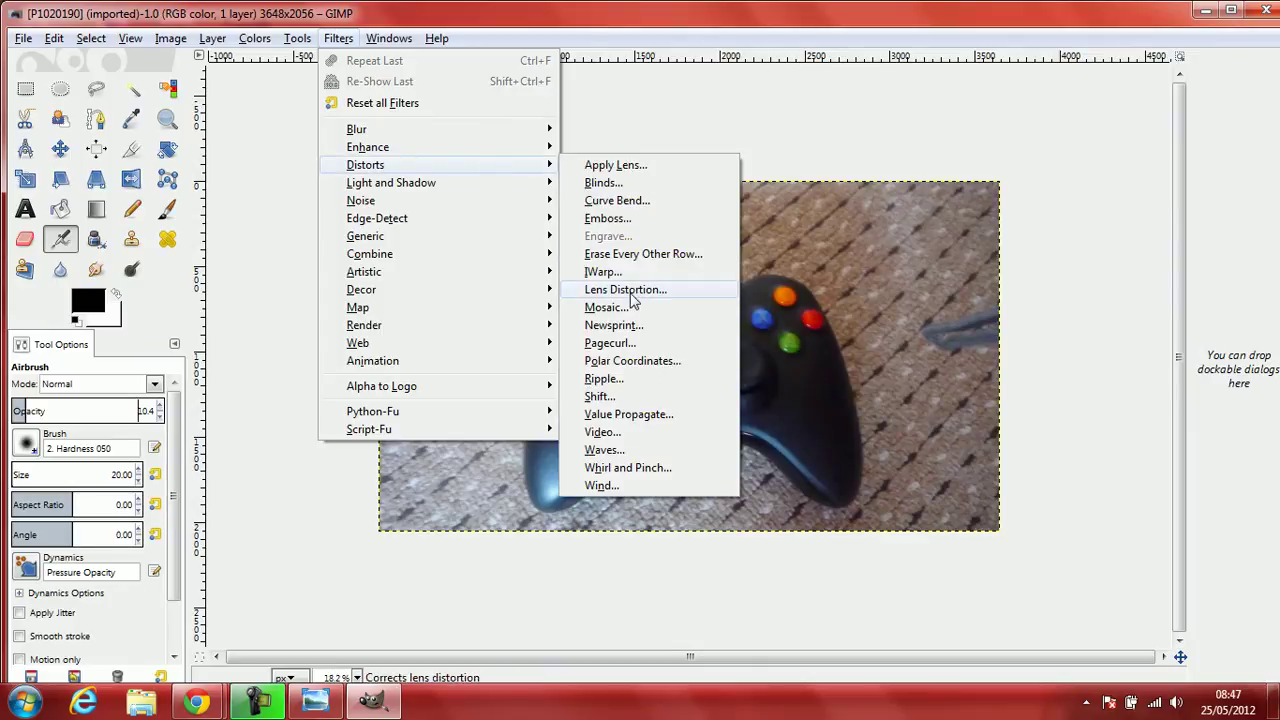
pyautogui.click(629, 291)
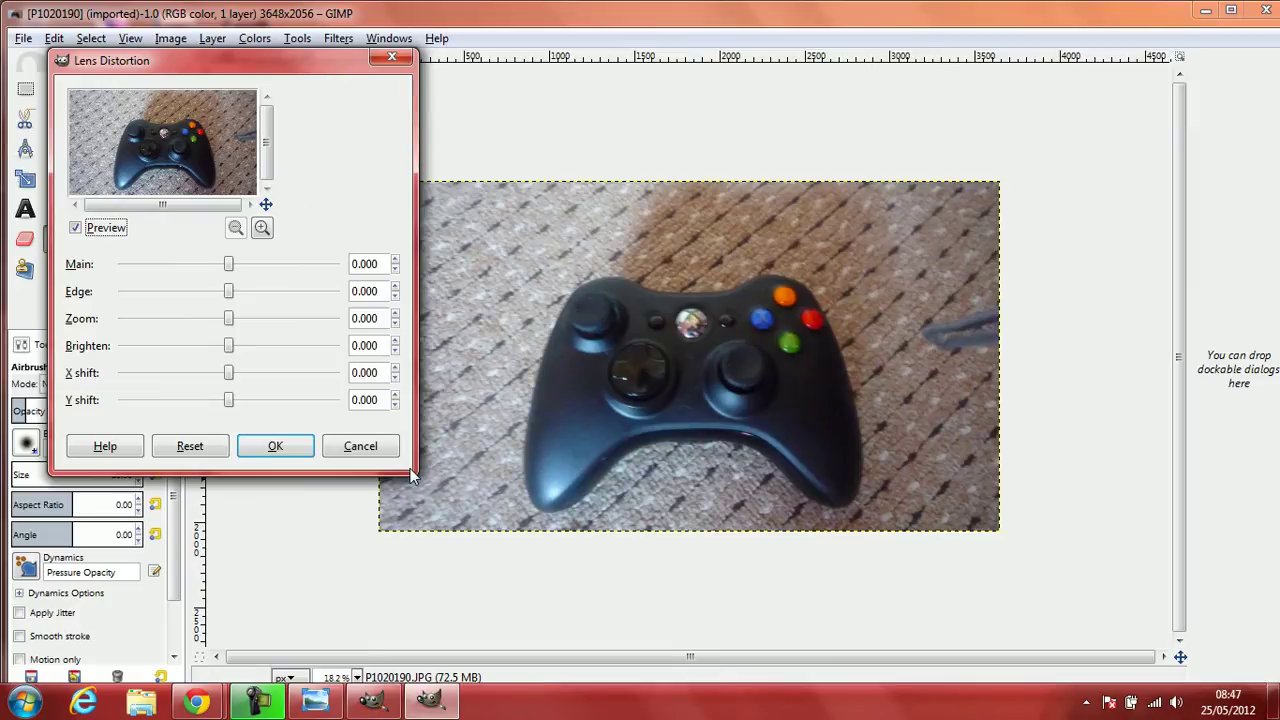
pyautogui.moveTo(413, 472); pyautogui.dragTo(471, 498)
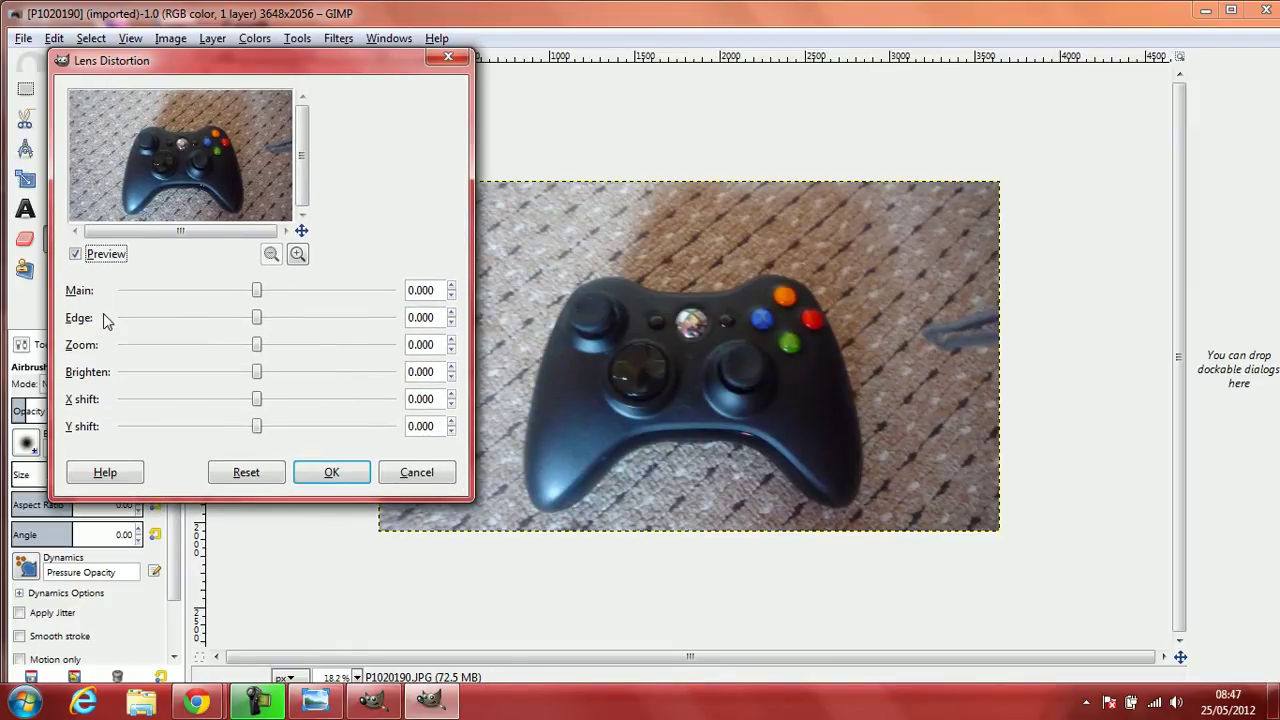
pyautogui.moveTo(257, 290); pyautogui.dragTo(385, 291)
pyautogui.moveTo(257, 317); pyautogui.dragTo(401, 320)
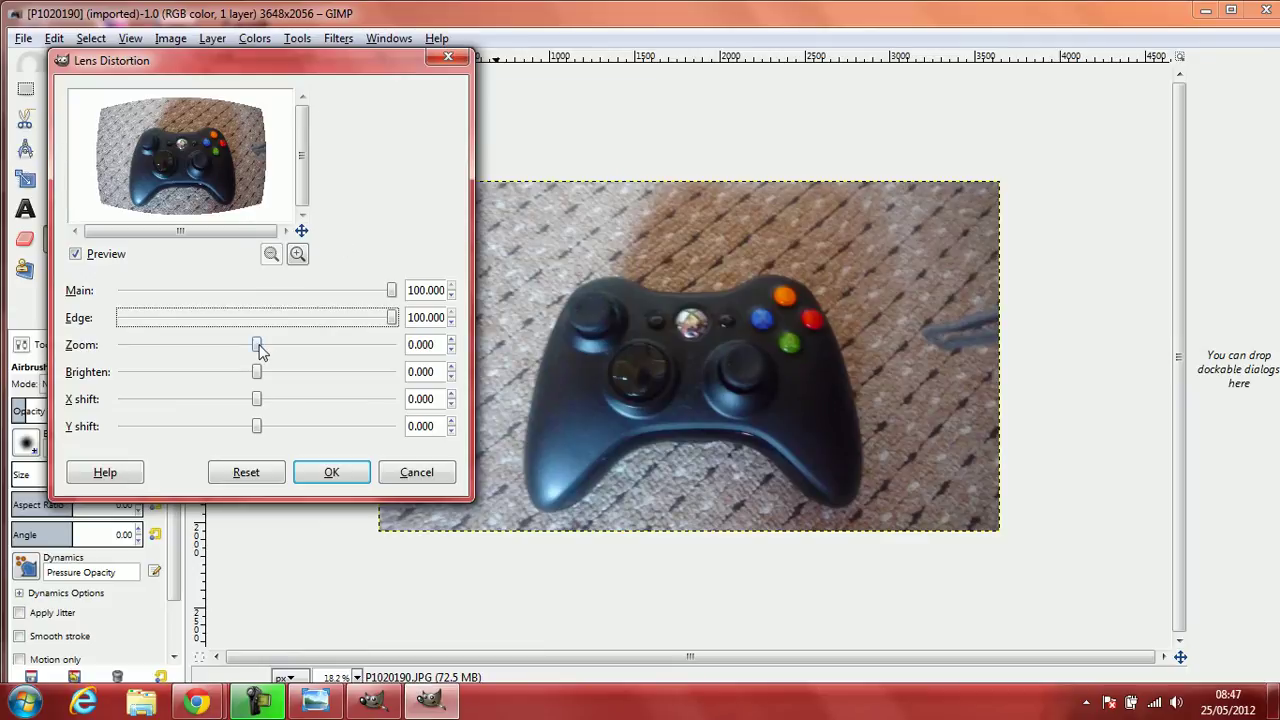
pyautogui.moveTo(259, 348); pyautogui.dragTo(361, 351)
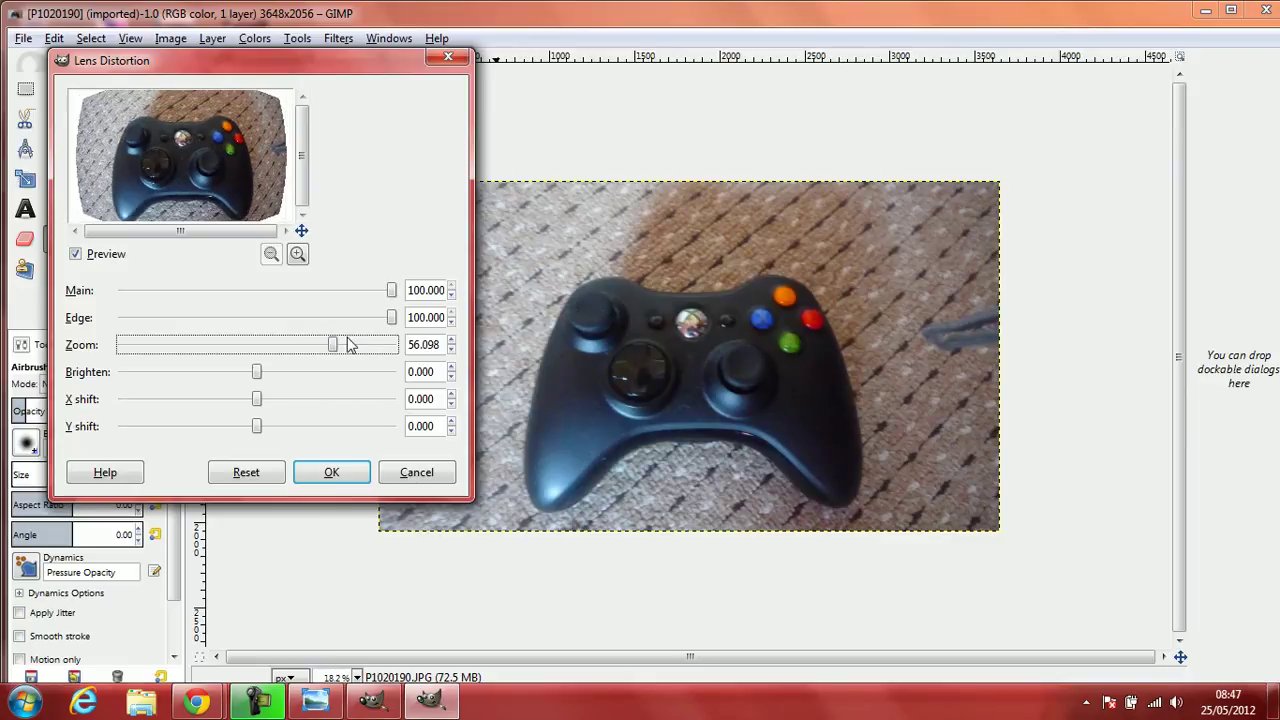
pyautogui.moveTo(334, 346); pyautogui.dragTo(326, 346)
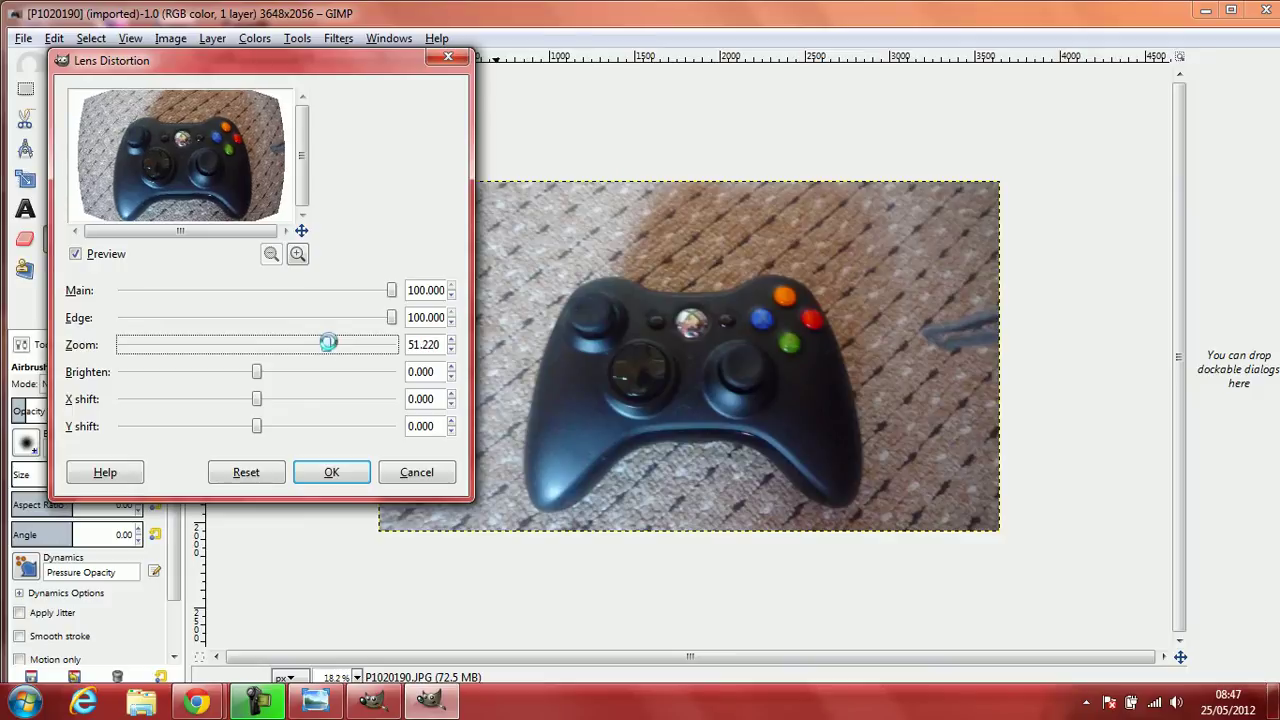
pyautogui.click(333, 473)
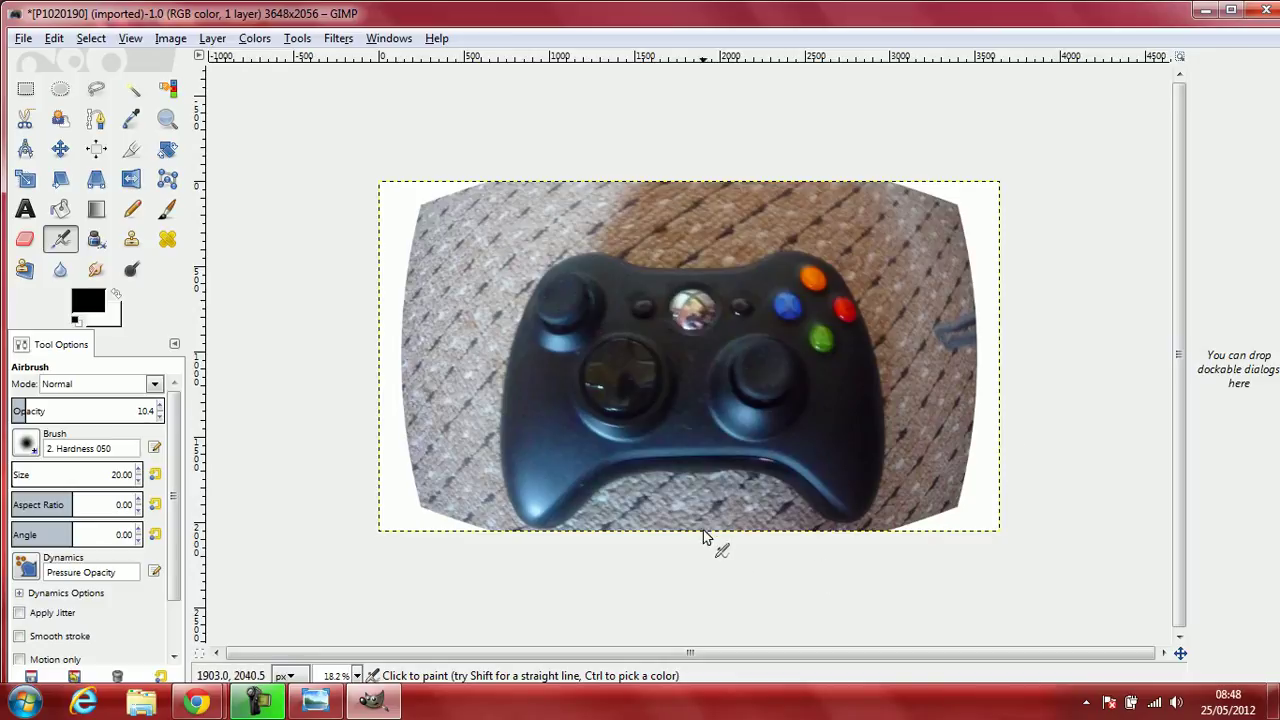
# Crop the distorted photo to 3146×1793, inside the white curved corners.
pyautogui.click(133, 150)
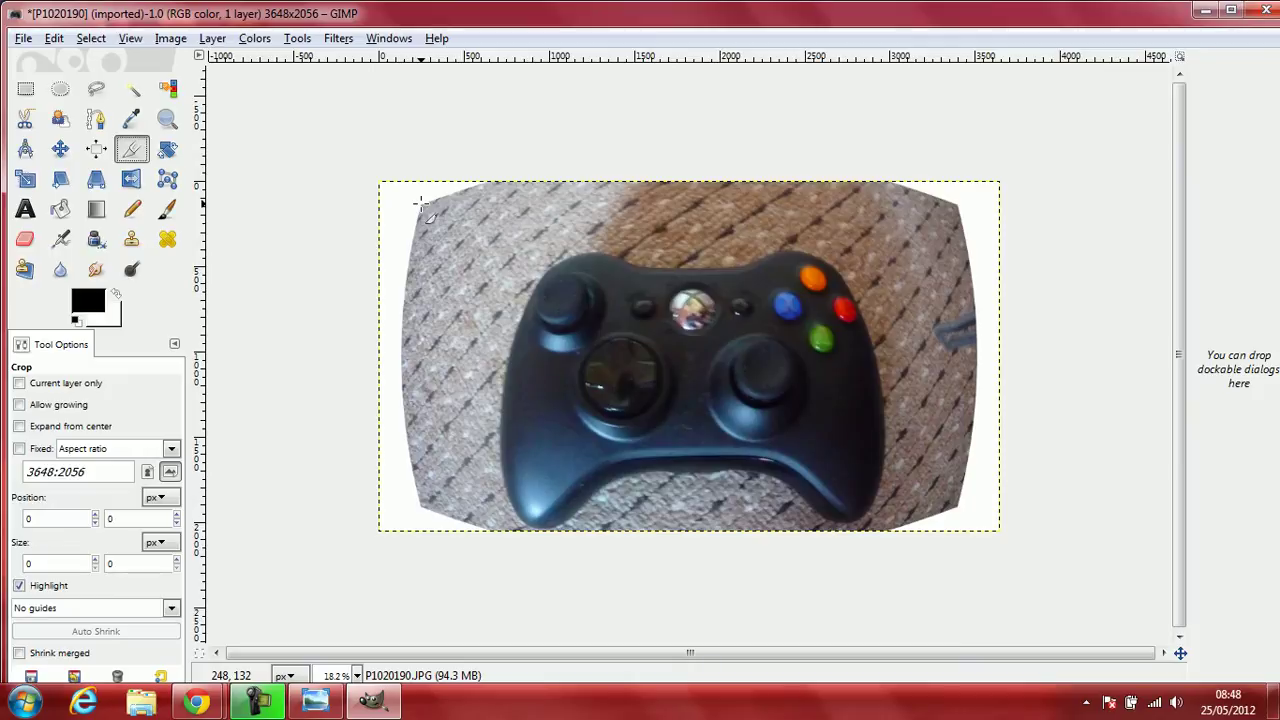
pyautogui.moveTo(421, 203); pyautogui.dragTo(965, 521)
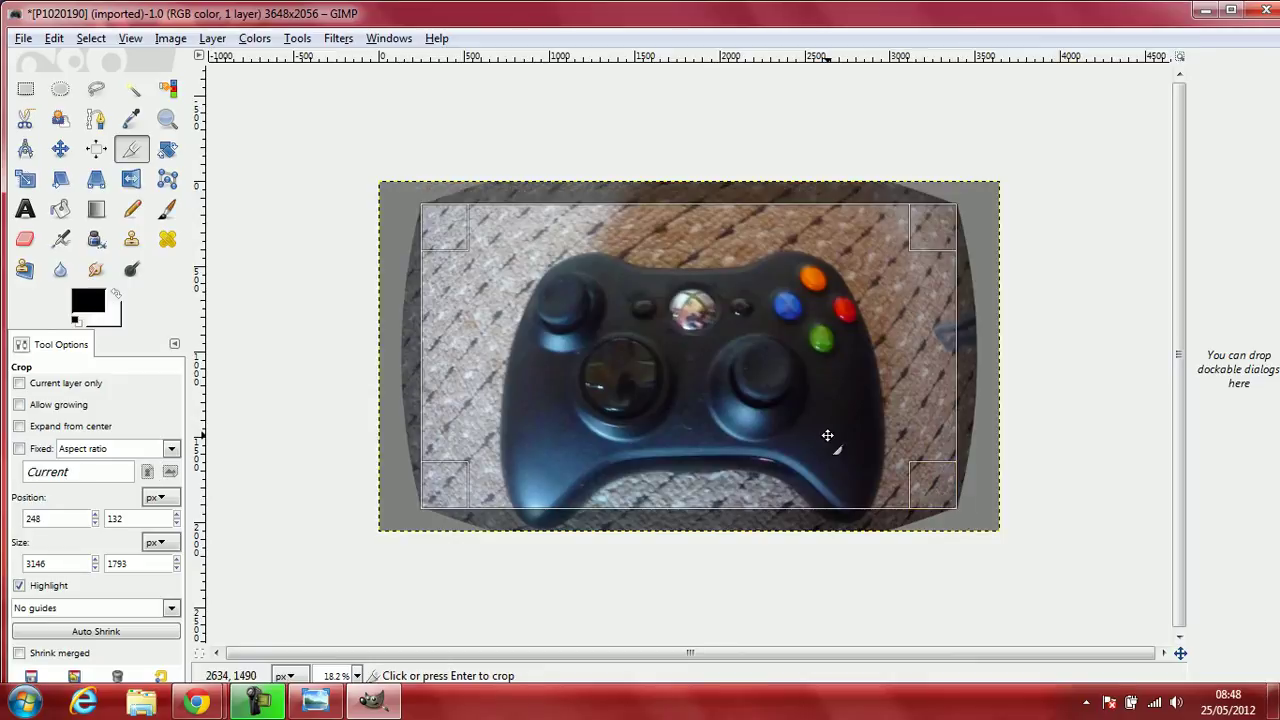
pyautogui.click(677, 335)
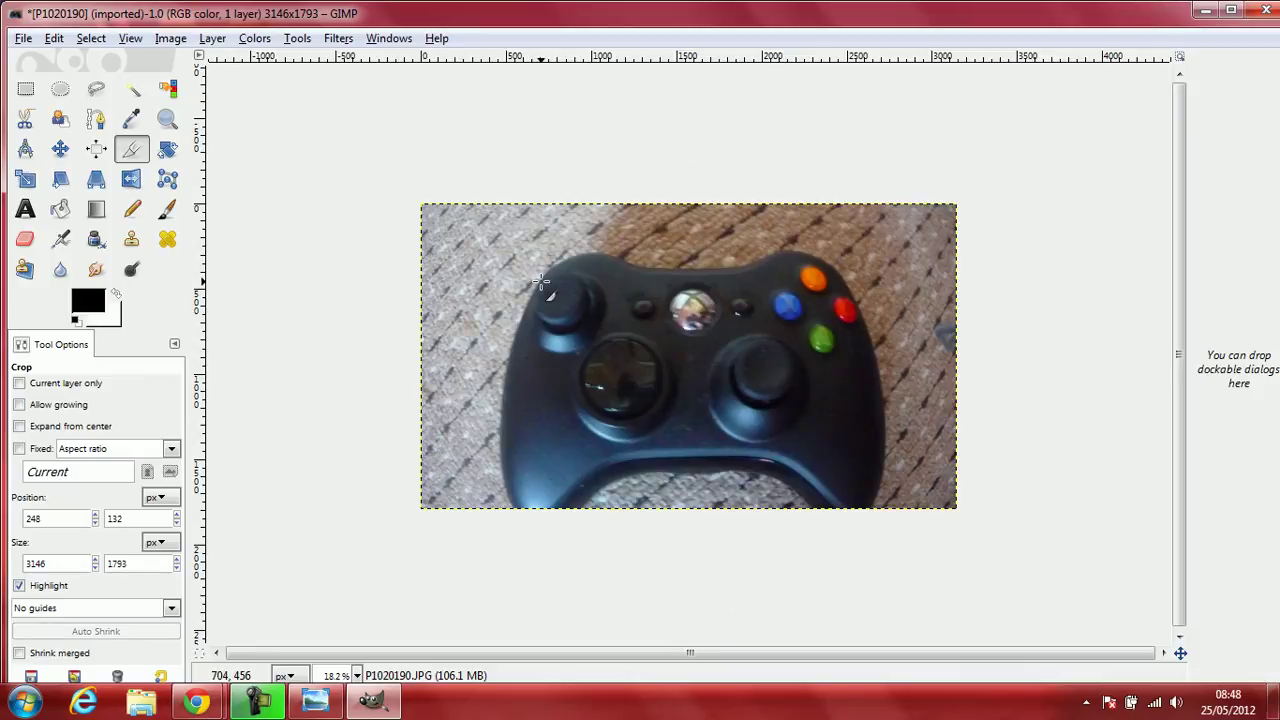
# Draw an ellipse selection around the controller and resize it to about 2513×2270.
pyautogui.click(59, 92)
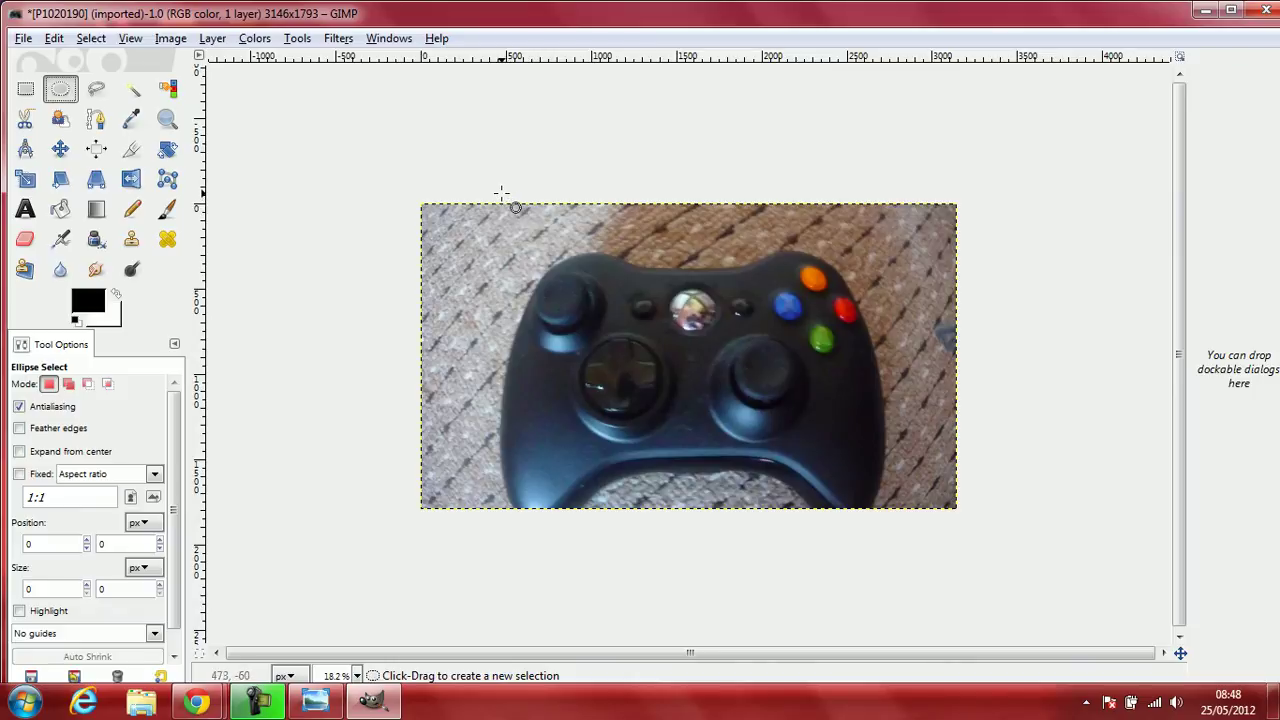
pyautogui.moveTo(493, 189); pyautogui.dragTo(901, 563)
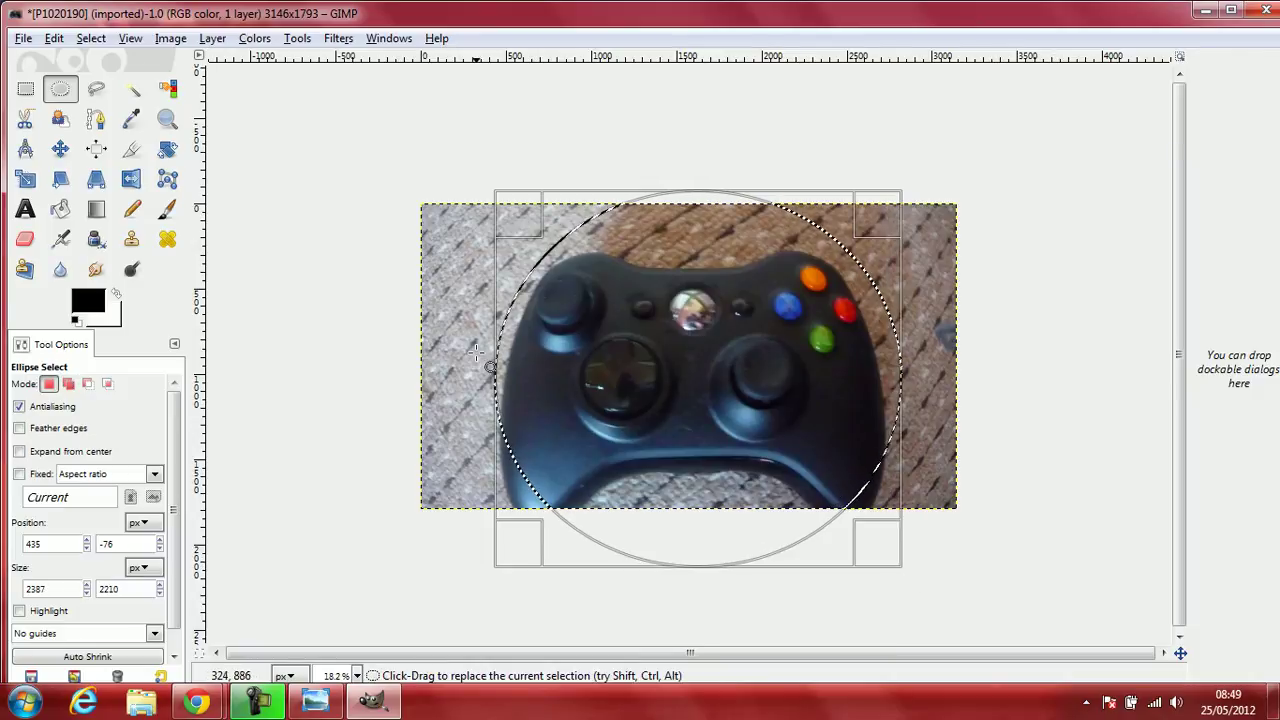
pyautogui.moveTo(503, 352); pyautogui.dragTo(474, 353)
pyautogui.moveTo(687, 205); pyautogui.dragTo(690, 193)
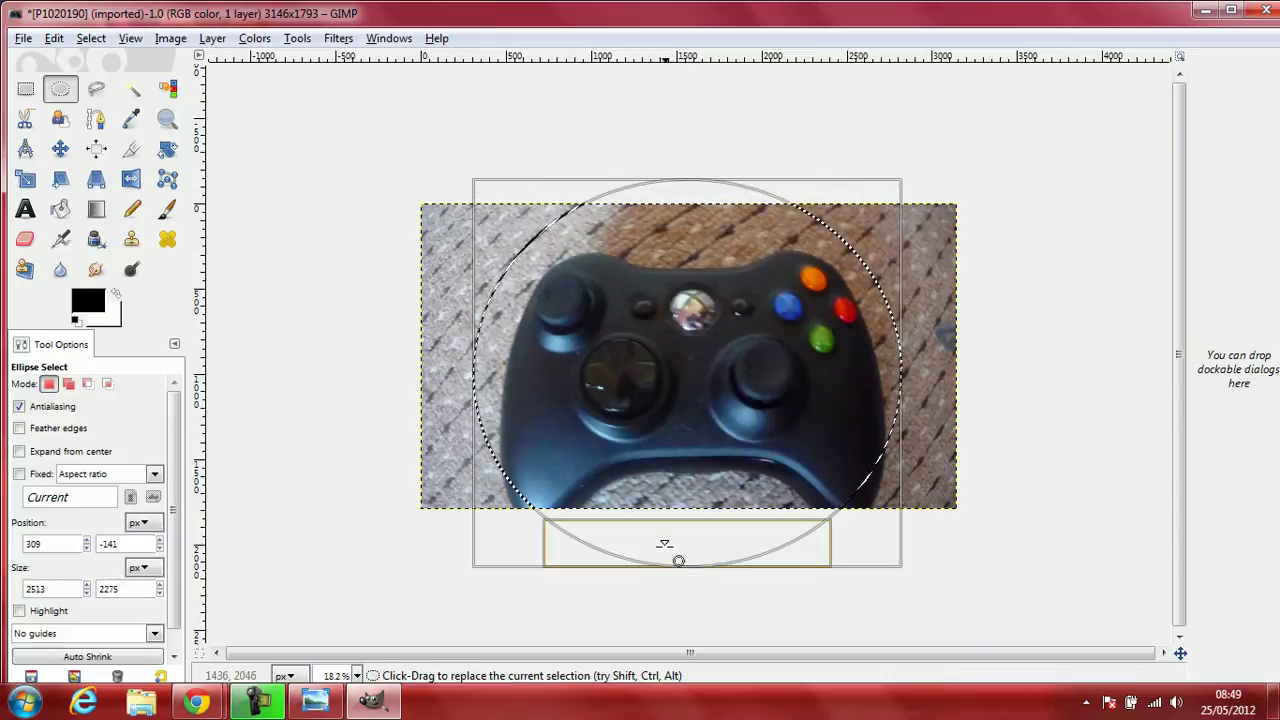
pyautogui.moveTo(668, 555)
pyautogui.mouseDown()
pyautogui.moveTo(662, 541)
pyautogui.moveTo(668, 558)
pyautogui.mouseUp()
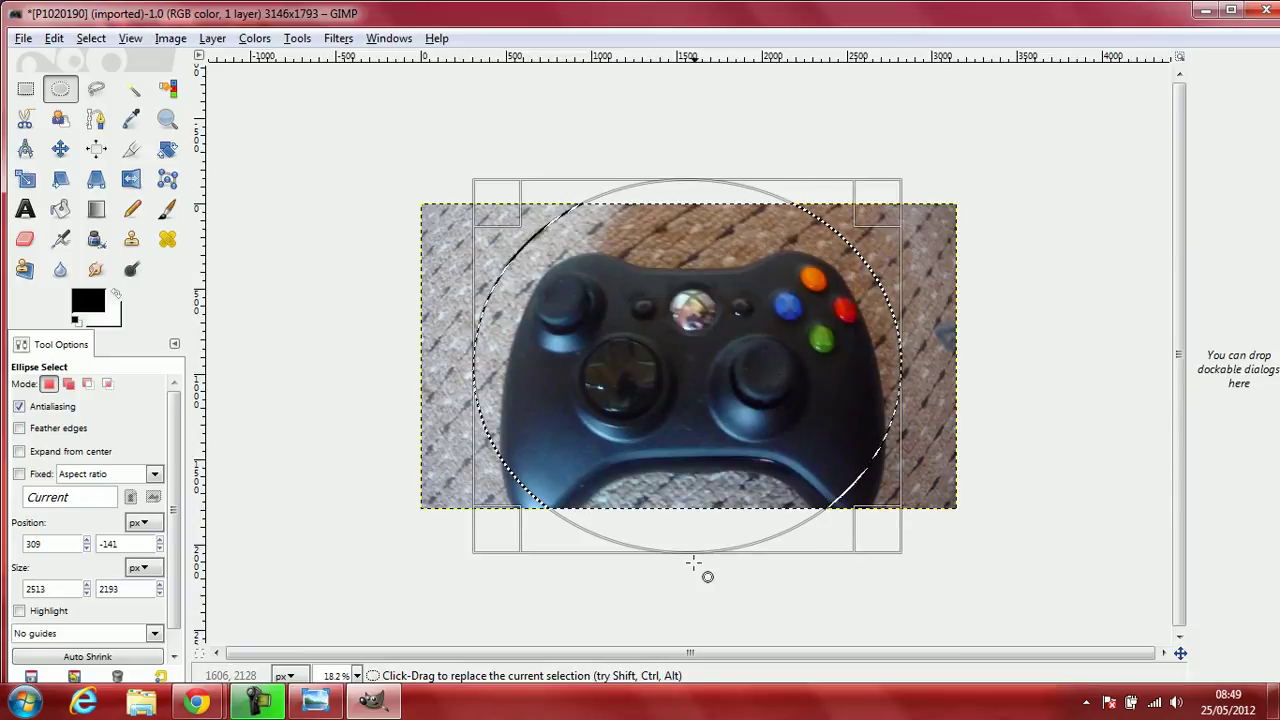
pyautogui.moveTo(698, 558); pyautogui.dragTo(692, 570)
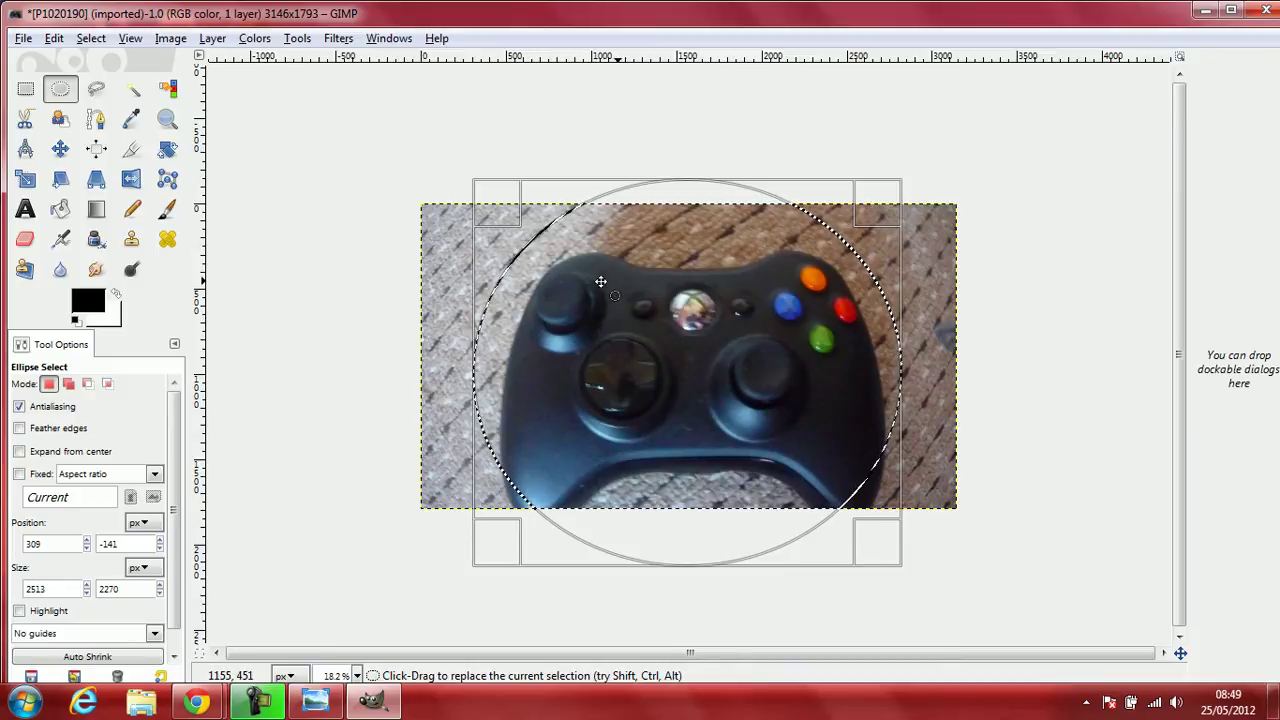
# Use Select > Invert to select everything outside the ellipse.
pyautogui.click(90, 40)
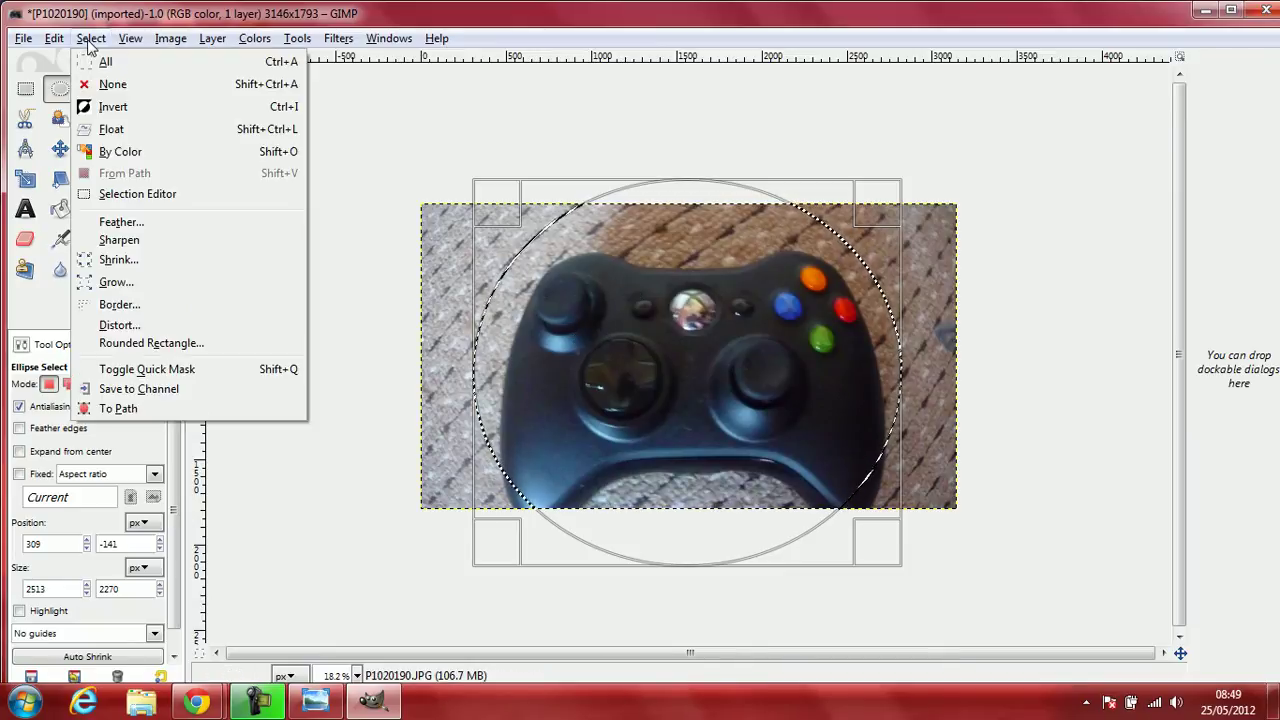
pyautogui.click(134, 107)
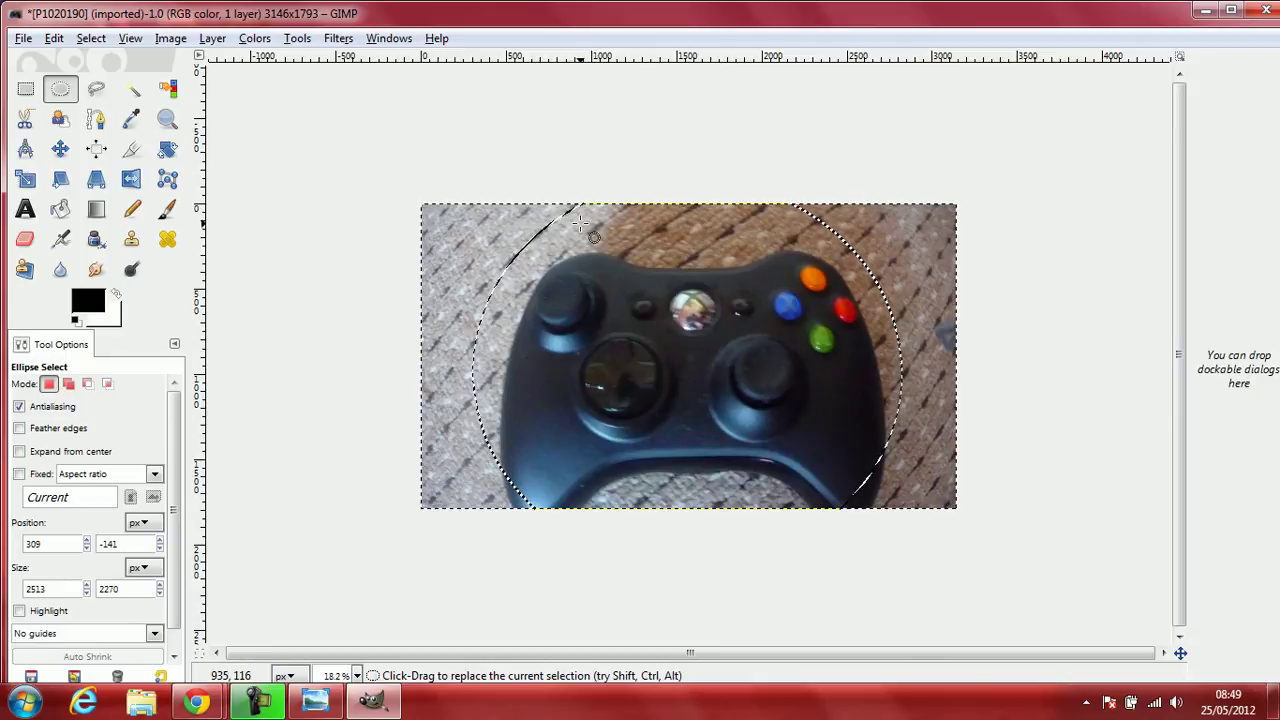
# Paint the corners outside the ellipse solid black using a greatly enlarged paintbrush.
pyautogui.click(175, 222)
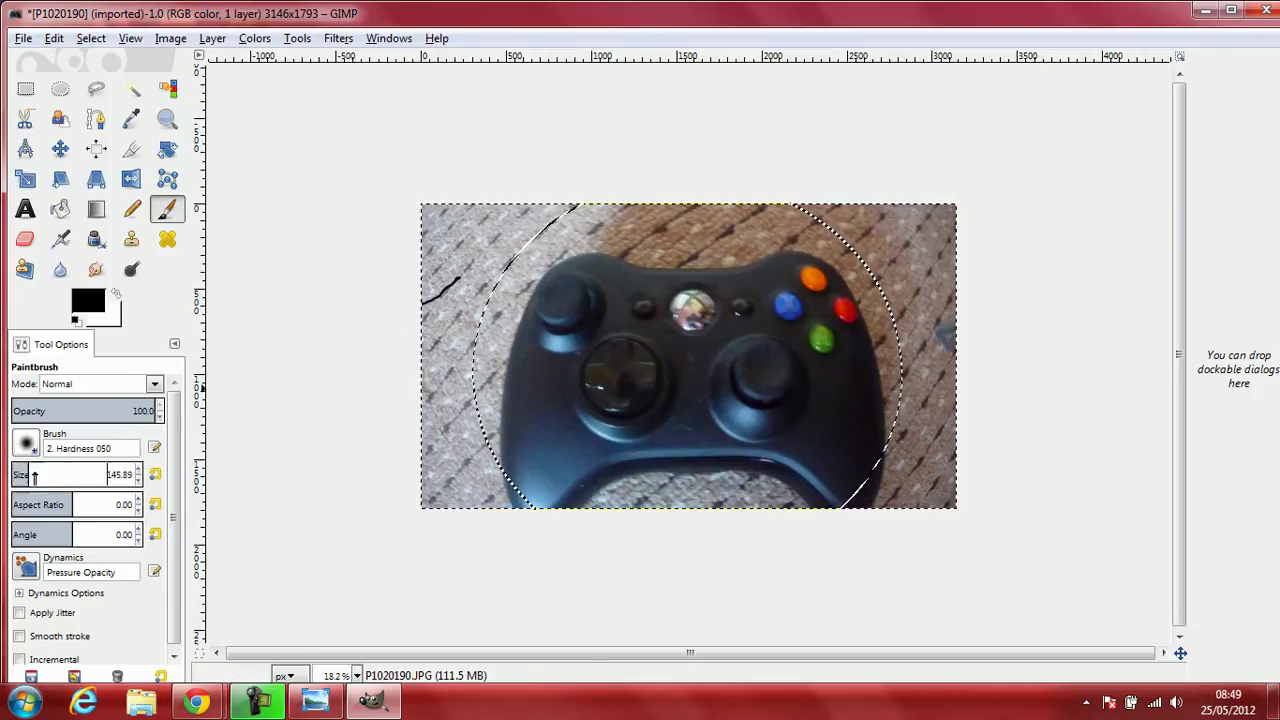
pyautogui.moveTo(48, 474)
pyautogui.mouseDown()
pyautogui.moveTo(145, 474)
pyautogui.moveTo(72, 474)
pyautogui.mouseUp()
pyautogui.moveTo(373, 401); pyautogui.dragTo(476, 268)
pyautogui.moveTo(547, 214)
pyautogui.mouseDown()
pyautogui.moveTo(425, 290)
pyautogui.moveTo(520, 210)
pyautogui.moveTo(440, 320)
pyautogui.moveTo(433, 378)
pyautogui.moveTo(440, 407)
pyautogui.moveTo(451, 366)
pyautogui.moveTo(463, 476)
pyautogui.moveTo(600, 523)
pyautogui.mouseUp()
pyautogui.moveTo(908, 523)
pyautogui.mouseDown()
pyautogui.moveTo(950, 490)
pyautogui.moveTo(830, 453)
pyautogui.moveTo(932, 420)
pyautogui.moveTo(958, 493)
pyautogui.moveTo(942, 308)
pyautogui.moveTo(933, 465)
pyautogui.moveTo(911, 218)
pyautogui.moveTo(893, 213)
pyautogui.moveTo(877, 260)
pyautogui.moveTo(839, 243)
pyautogui.moveTo(790, 191)
pyautogui.moveTo(929, 224)
pyautogui.moveTo(967, 310)
pyautogui.moveTo(922, 214)
pyautogui.mouseUp()
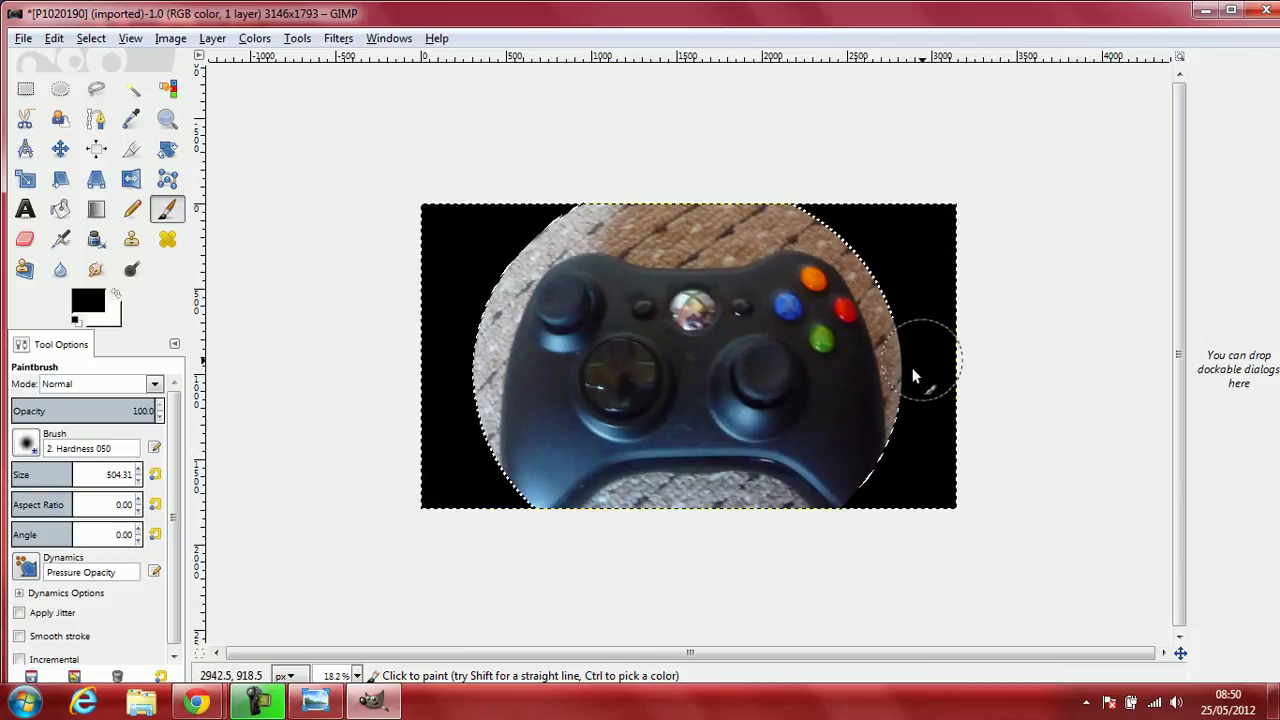
pyautogui.moveTo(871, 400)
pyautogui.mouseDown()
pyautogui.moveTo(891, 457)
pyautogui.moveTo(880, 472)
pyautogui.mouseUp()
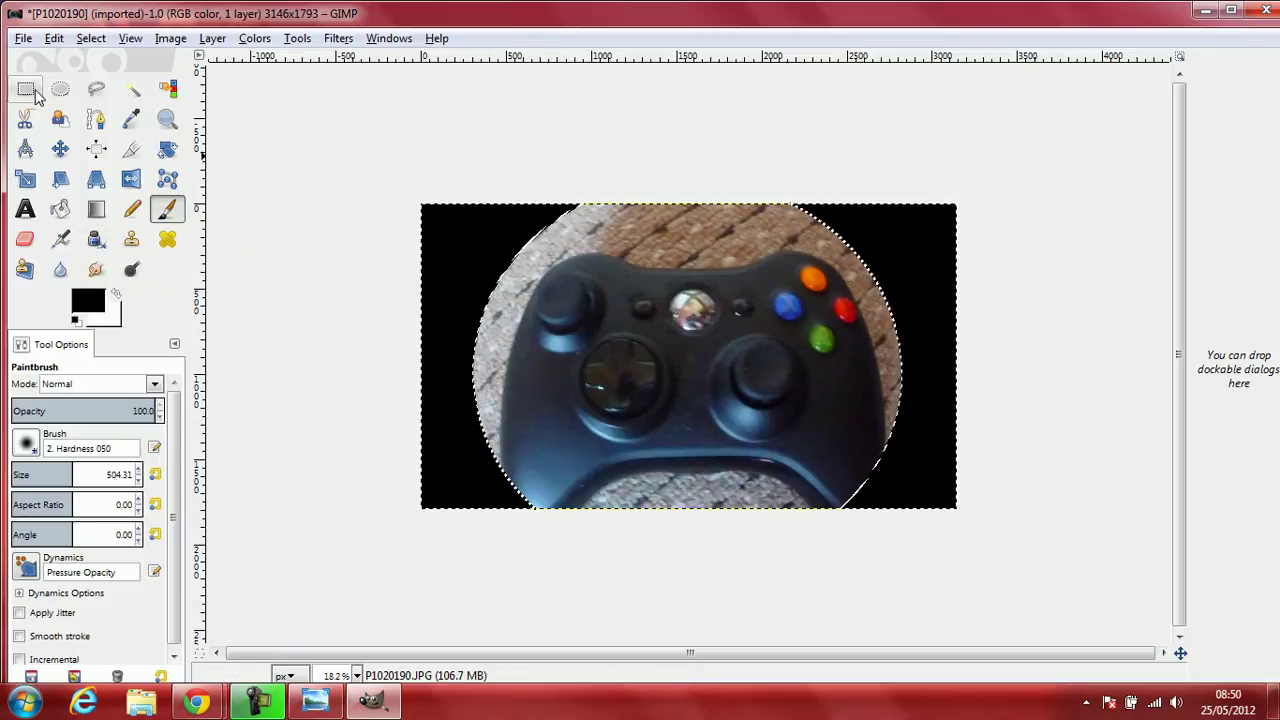
# Crop snugly around the black-framed circle to 2519×1776.
pyautogui.click(133, 152)
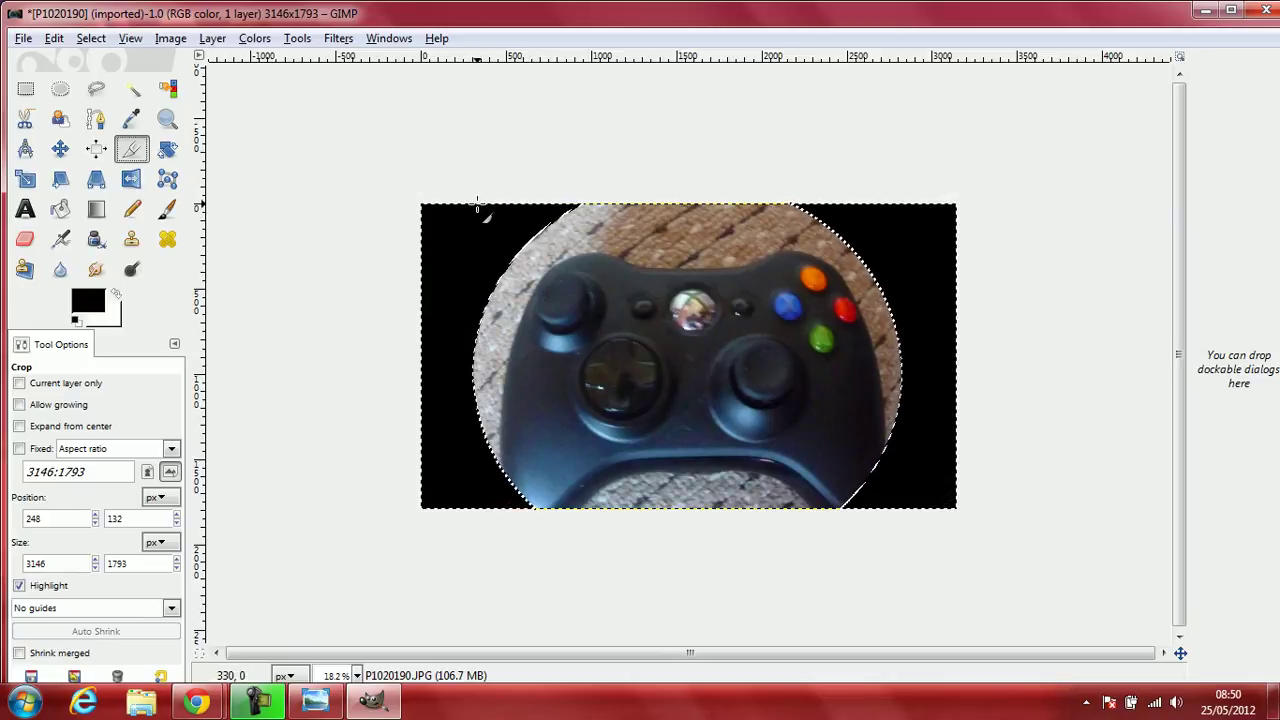
pyautogui.moveTo(474, 205); pyautogui.dragTo(911, 520)
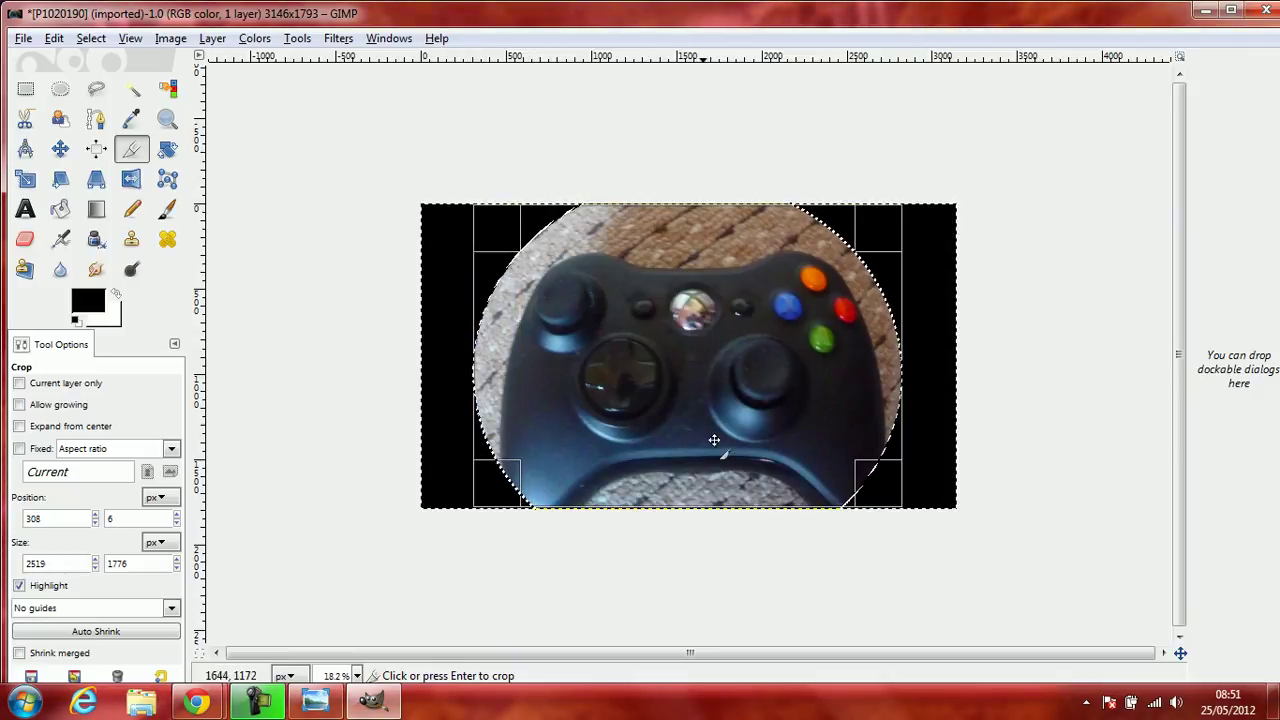
pyautogui.click(829, 484)
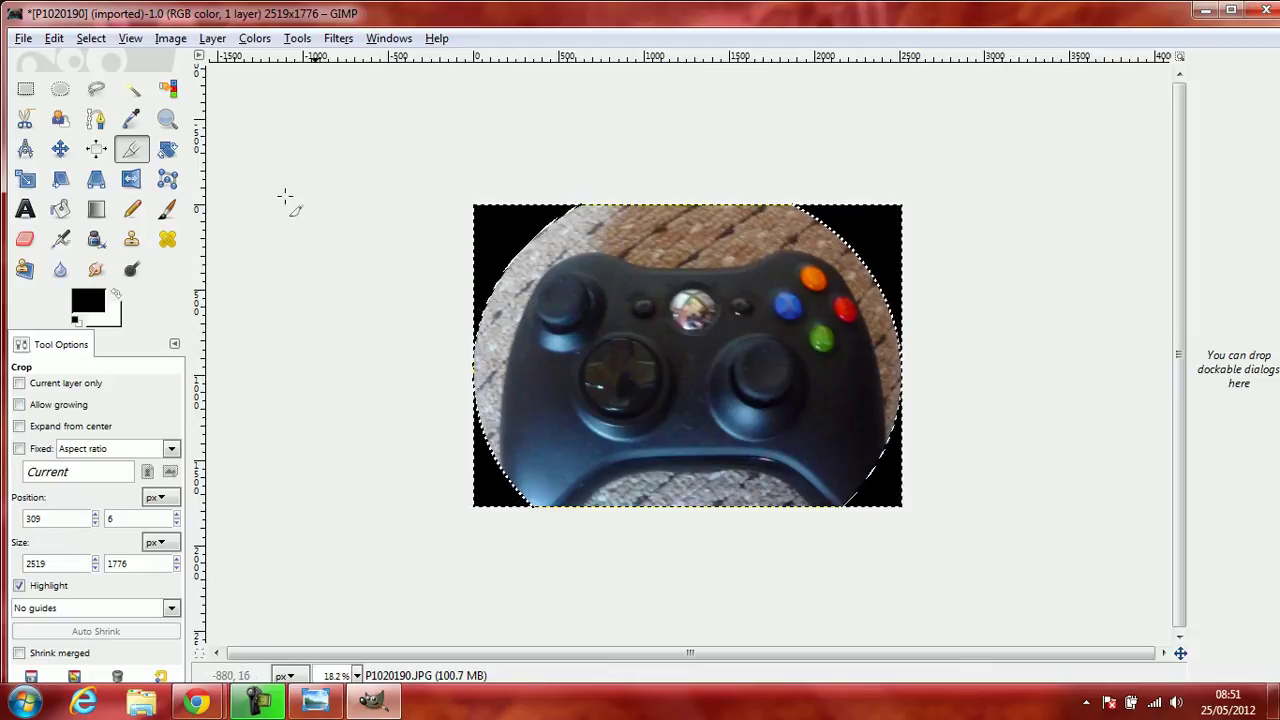
pyautogui.click(22, 38)
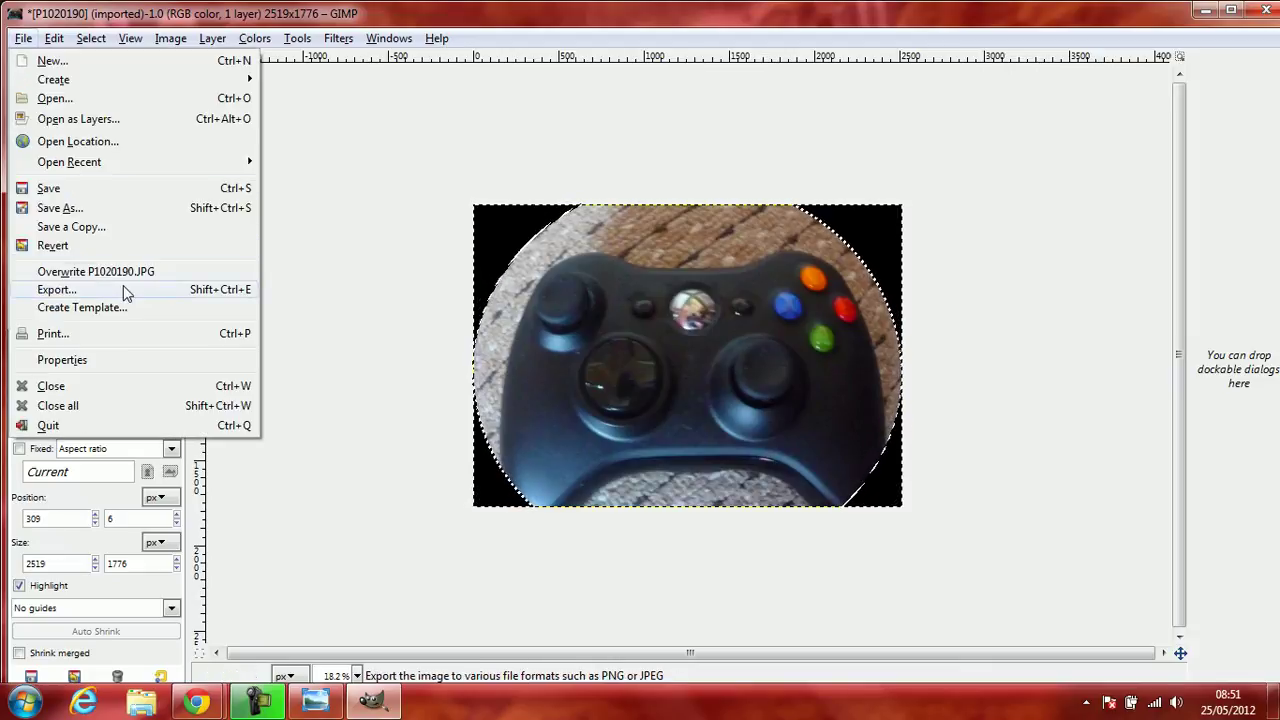
pyautogui.click(123, 288)
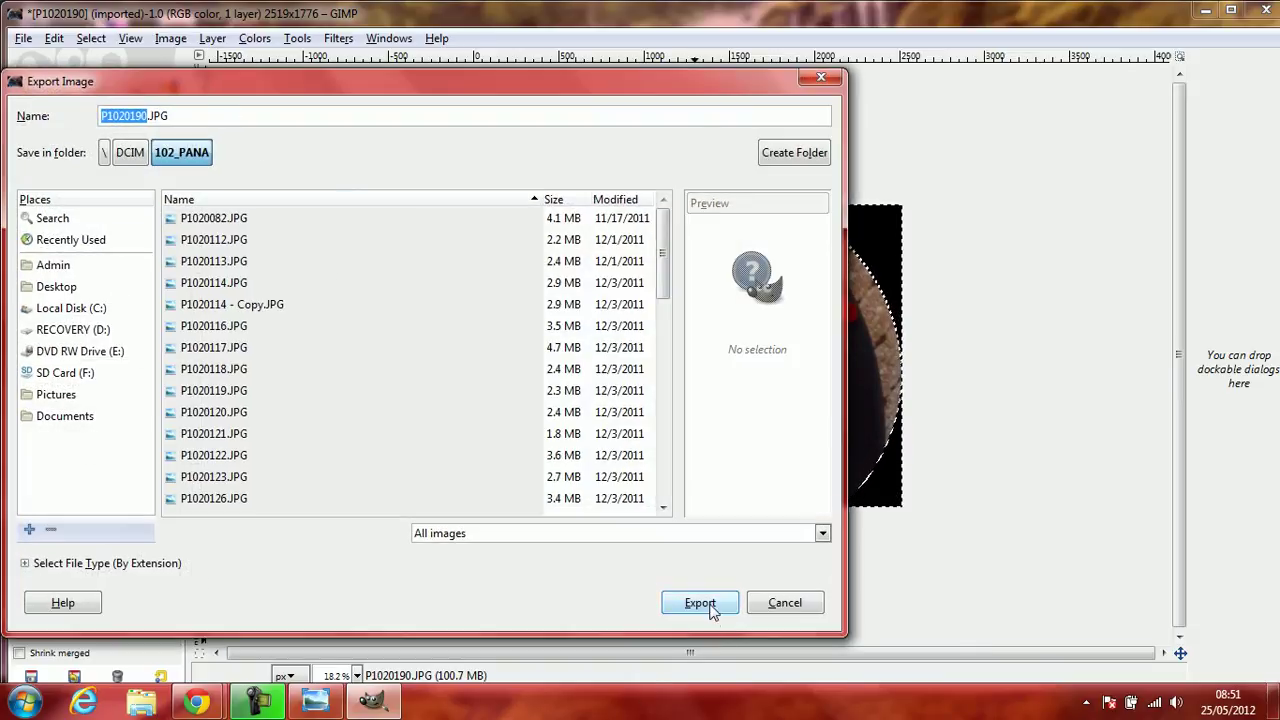
pyautogui.click(821, 78)
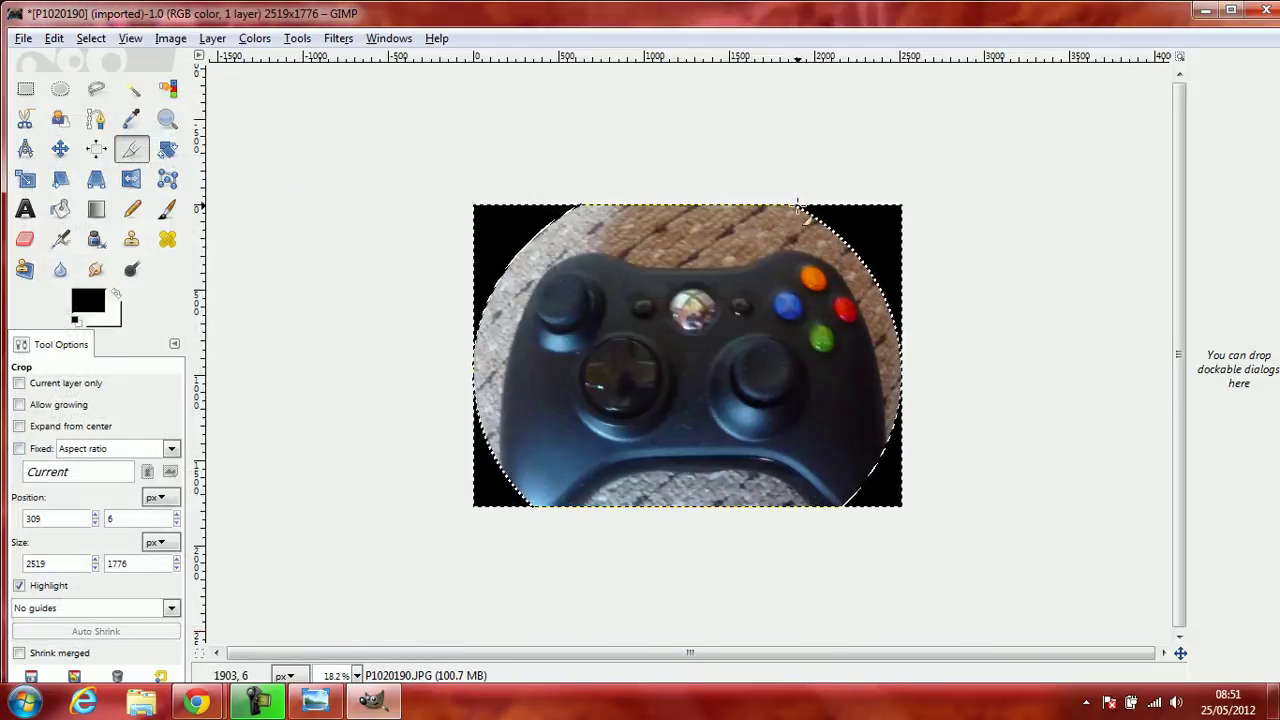